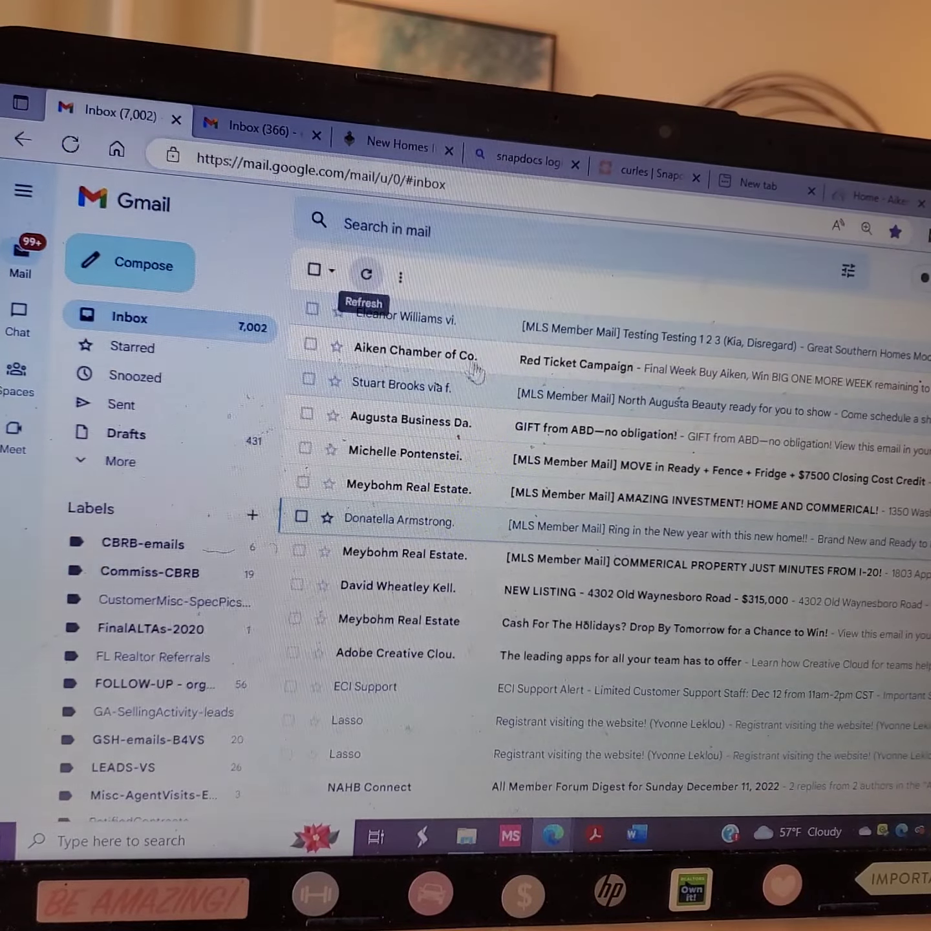
# Step: Open the North Augusta Beauty listing email, then return to the inbox list
pyautogui.click(525, 393)
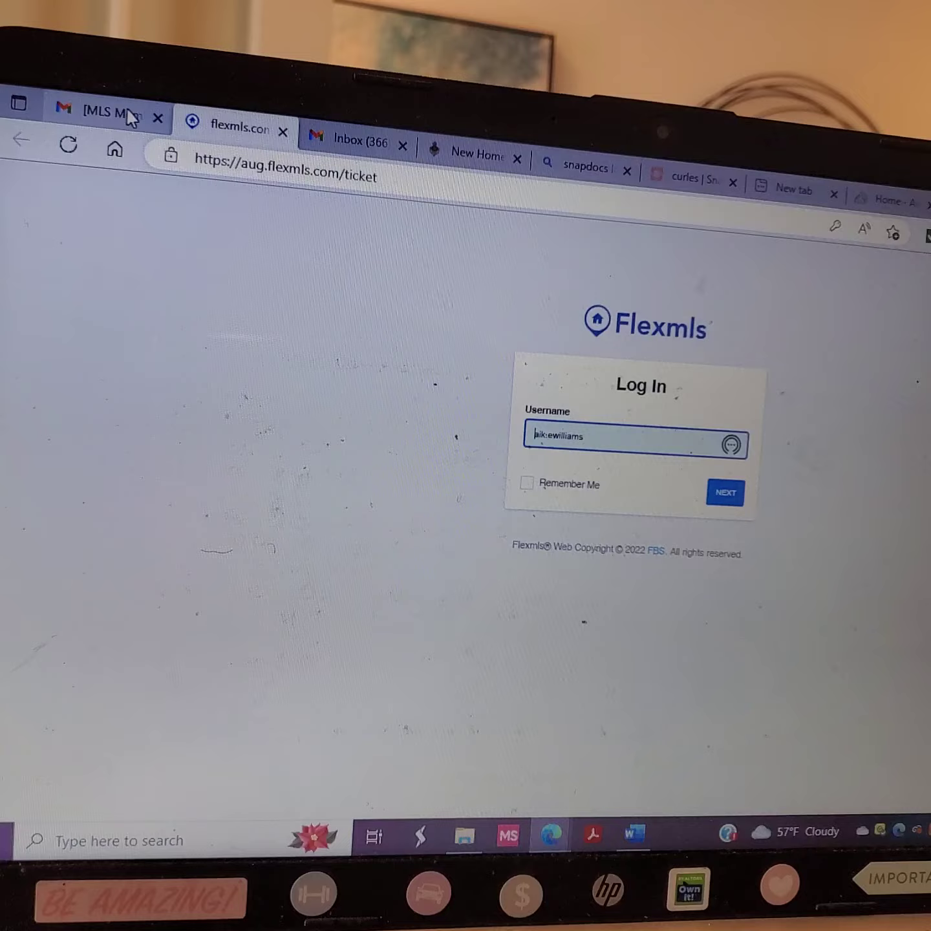
pyautogui.click(113, 112)
pyautogui.click(251, 331)
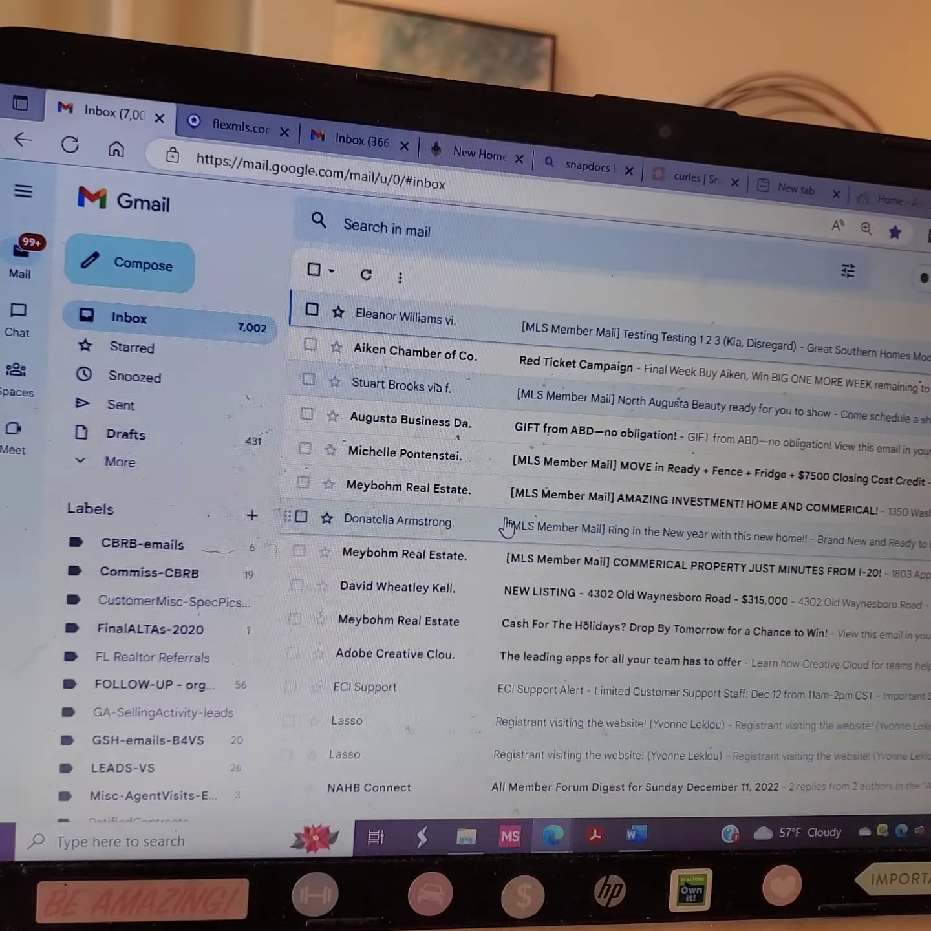
# Step: Open the 'Ring in the New year' email and open its flexmls report link in a new tab
pyautogui.click(506, 526)
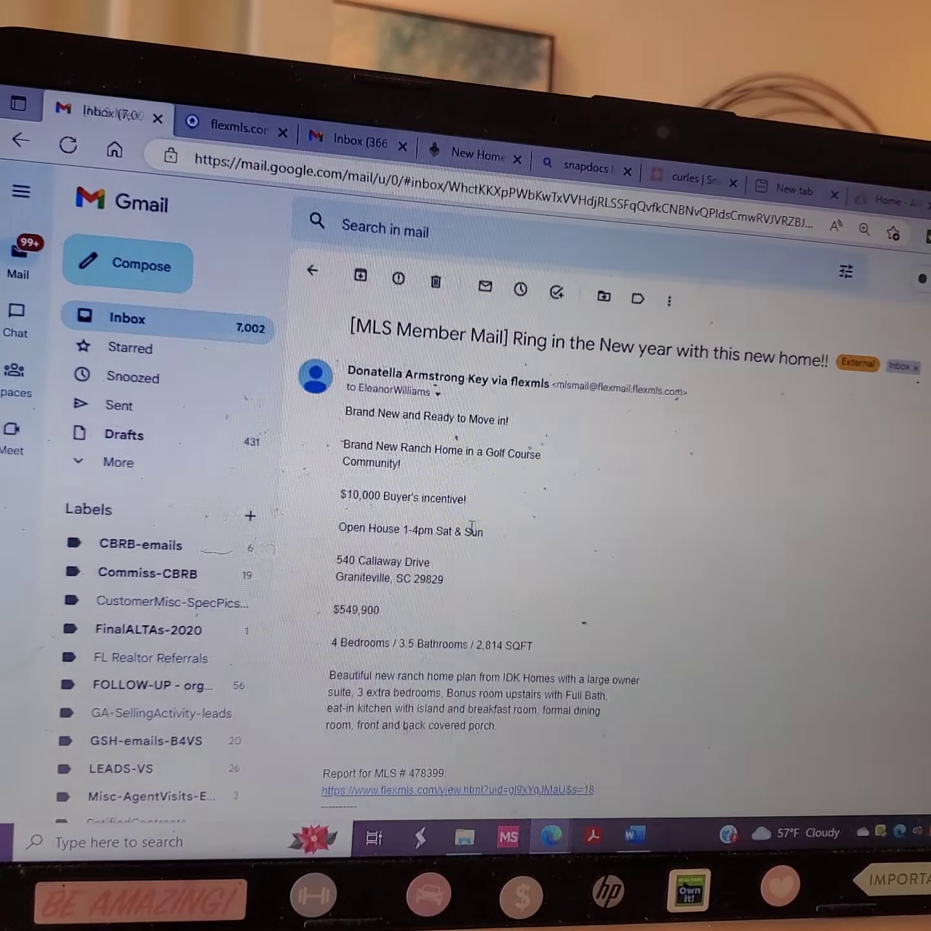
pyautogui.rightClick(476, 793)
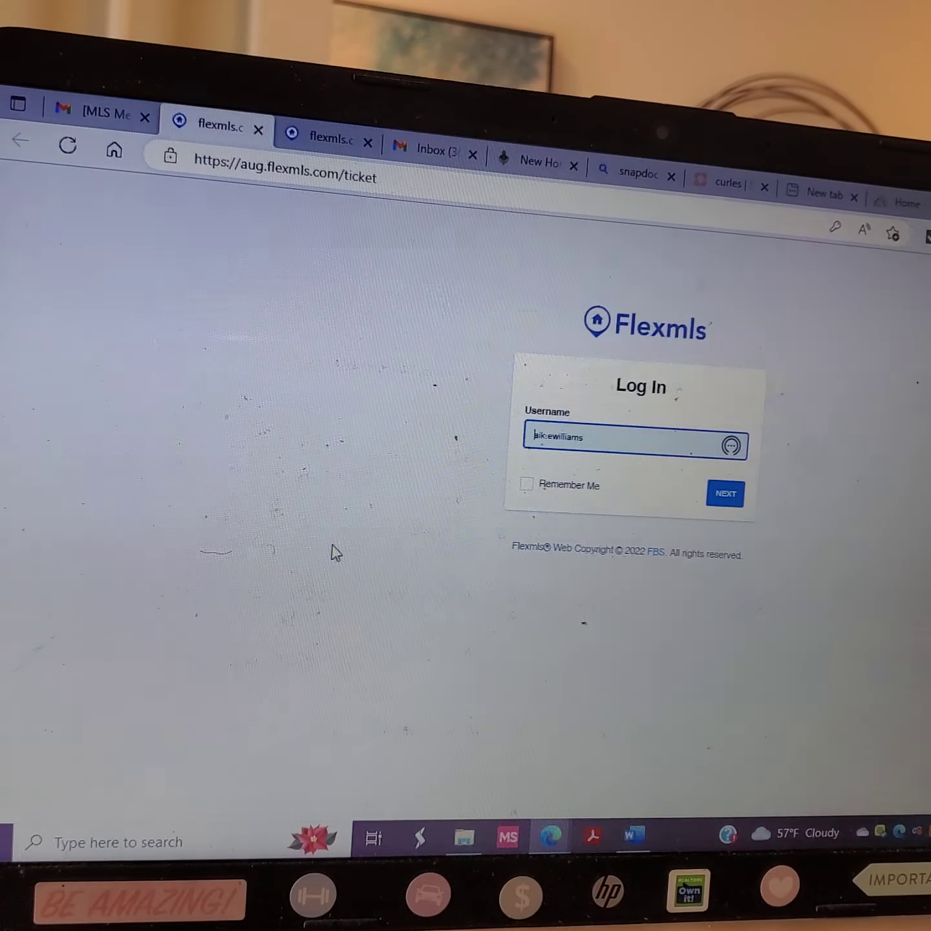
pyautogui.click(107, 114)
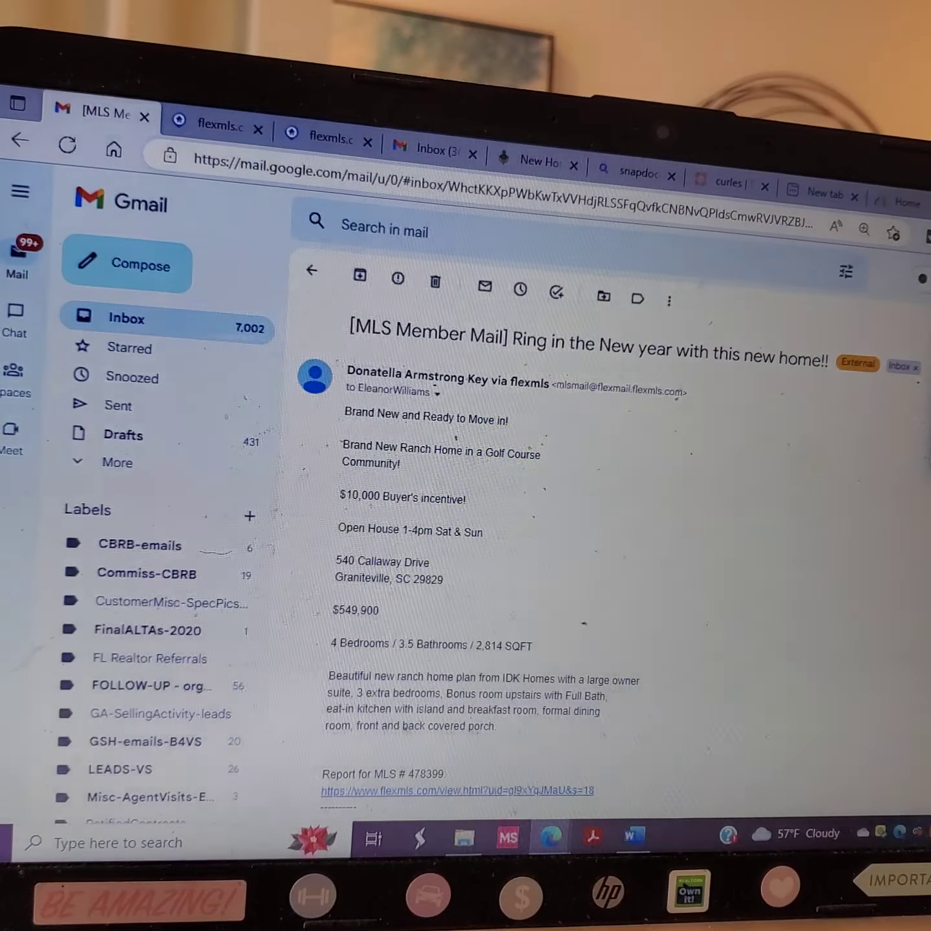
# Step: Log in to Flexmls by entering the username and then the password
pyautogui.click(219, 126)
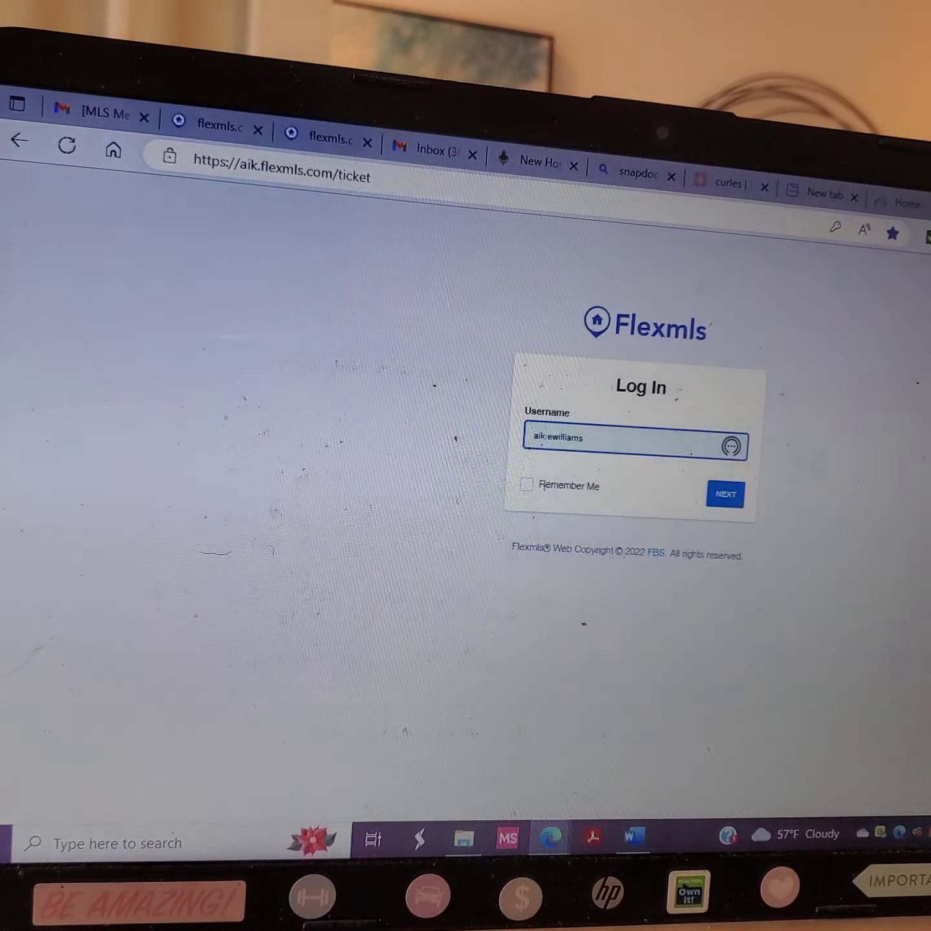
pyautogui.click(726, 495)
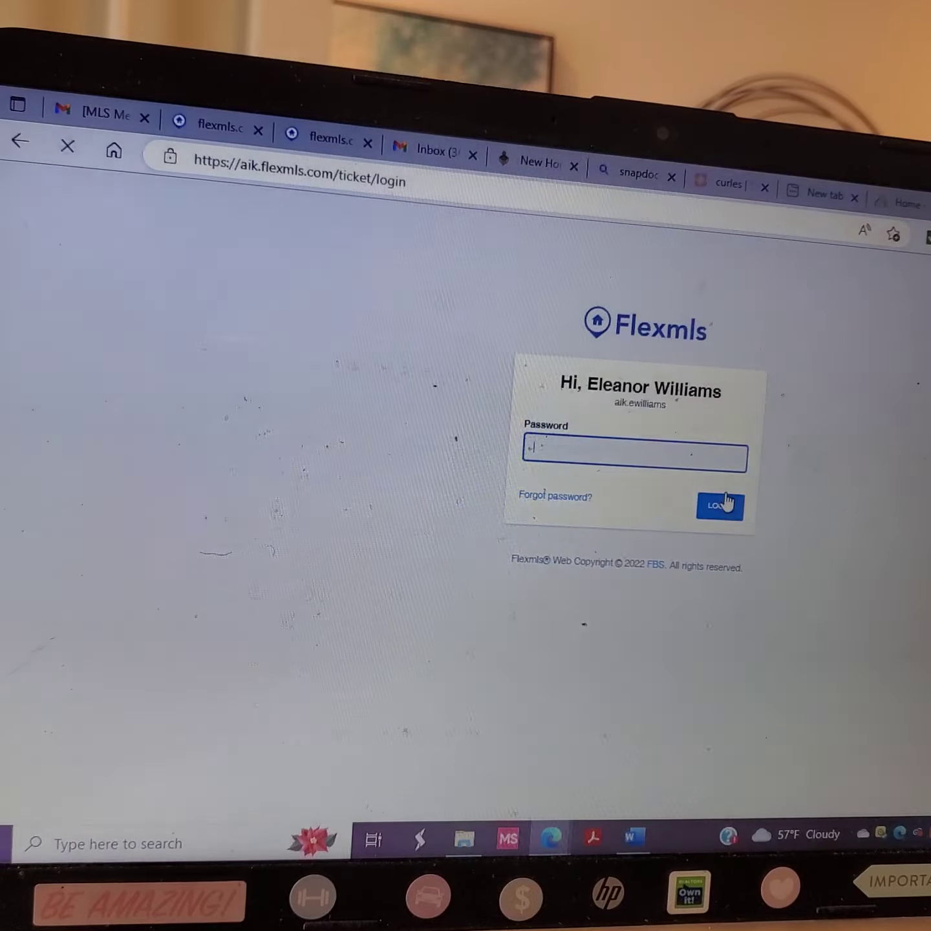
pyautogui.click(725, 513)
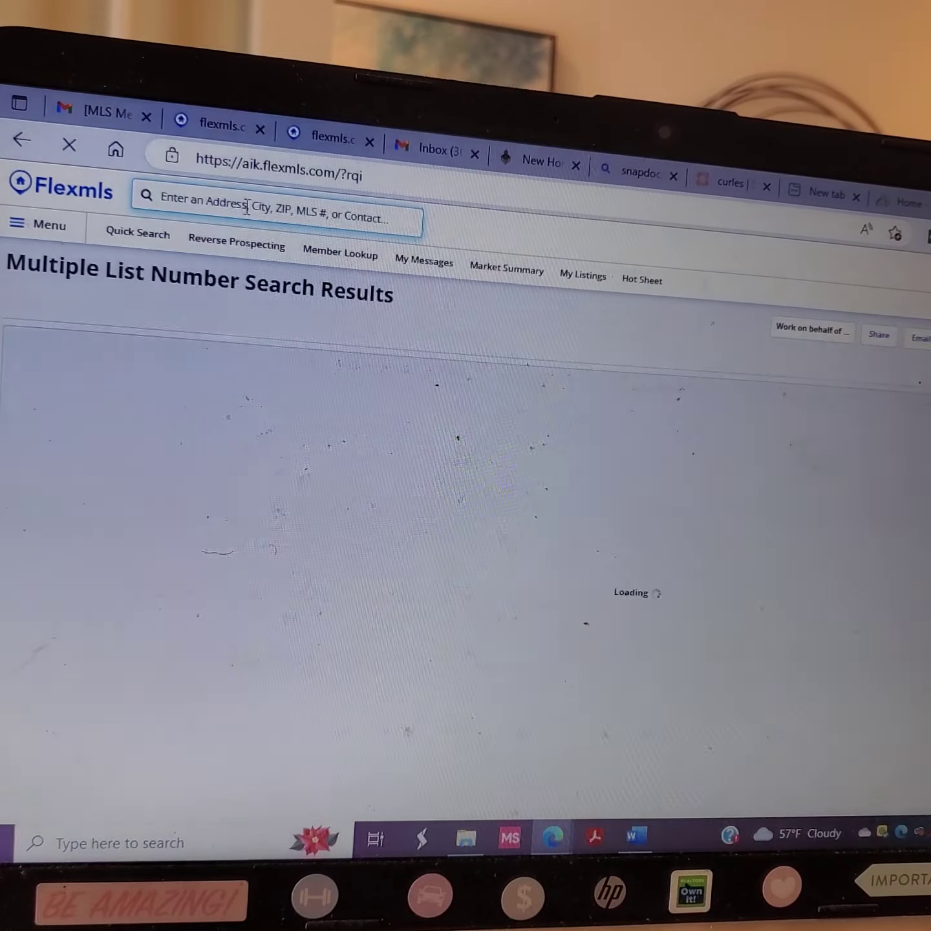
pyautogui.rightClick(248, 213)
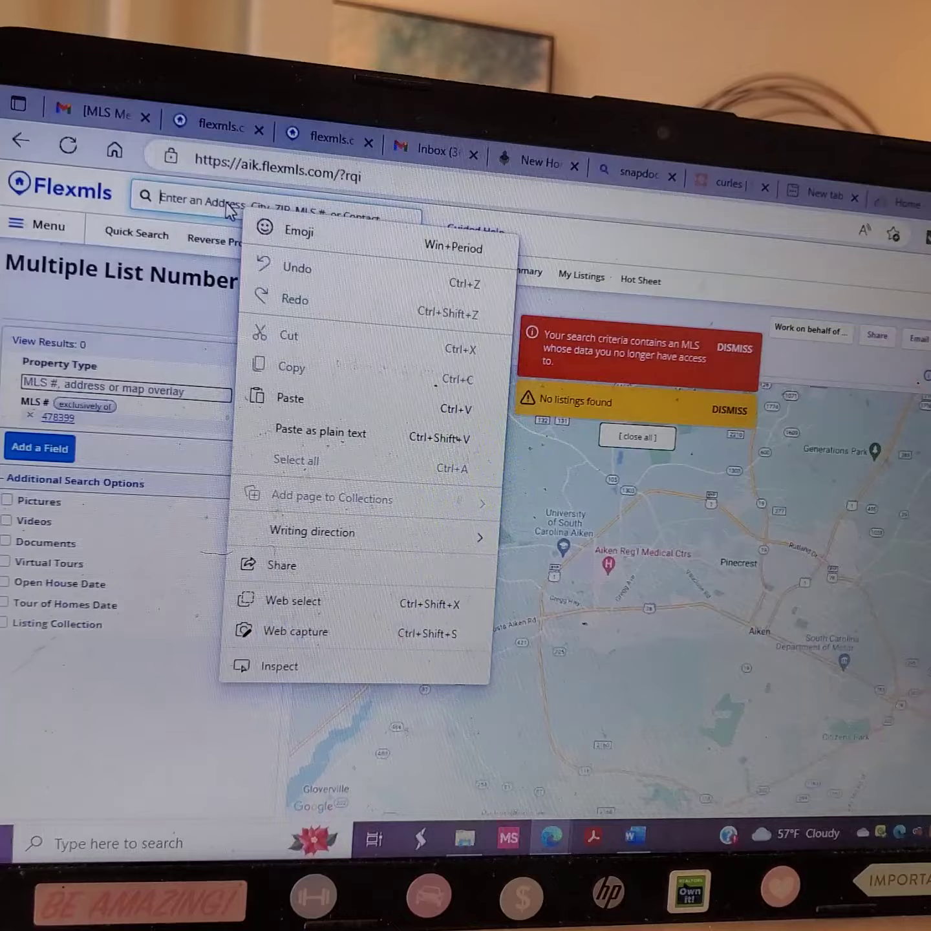
pyautogui.press('Escape')
pyautogui.write('202')
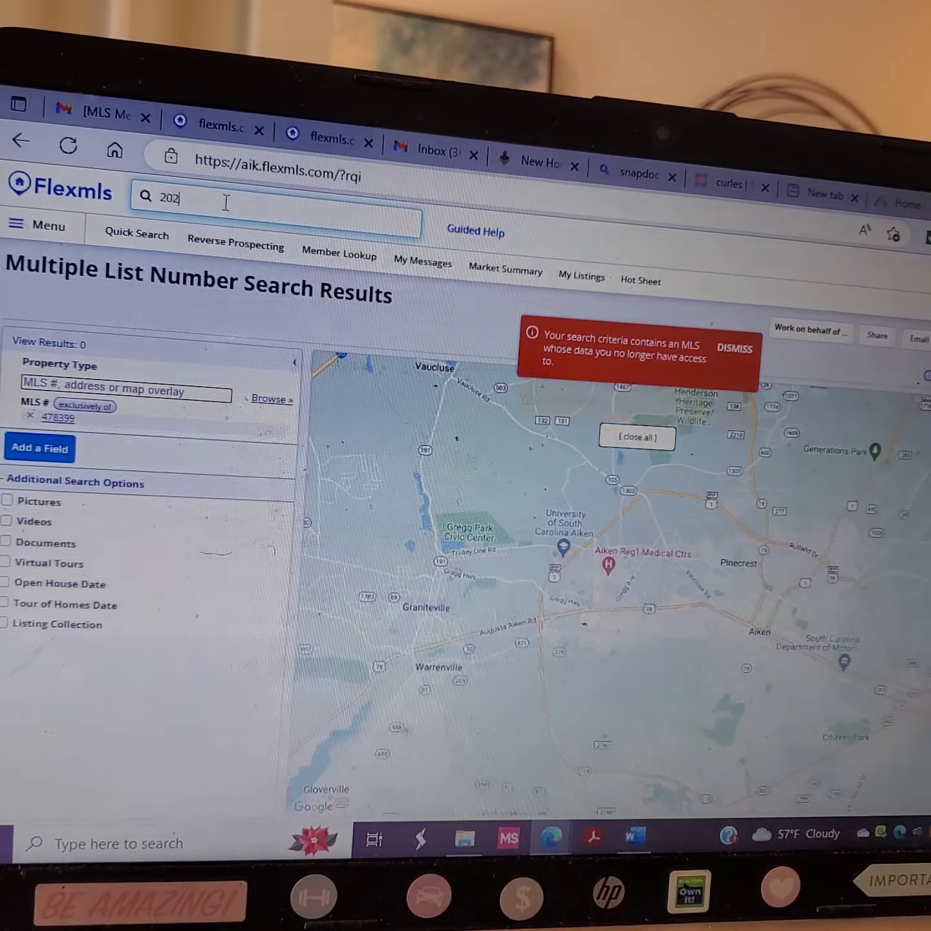
pyautogui.write('904')
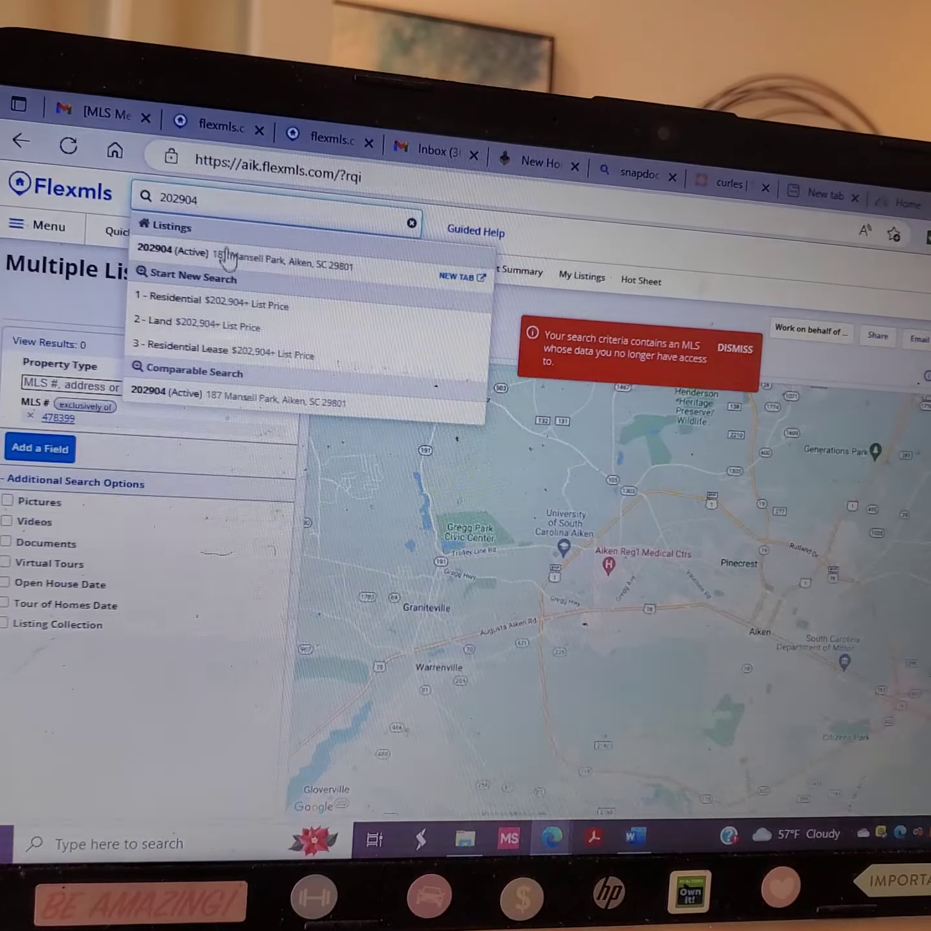
pyautogui.click(227, 256)
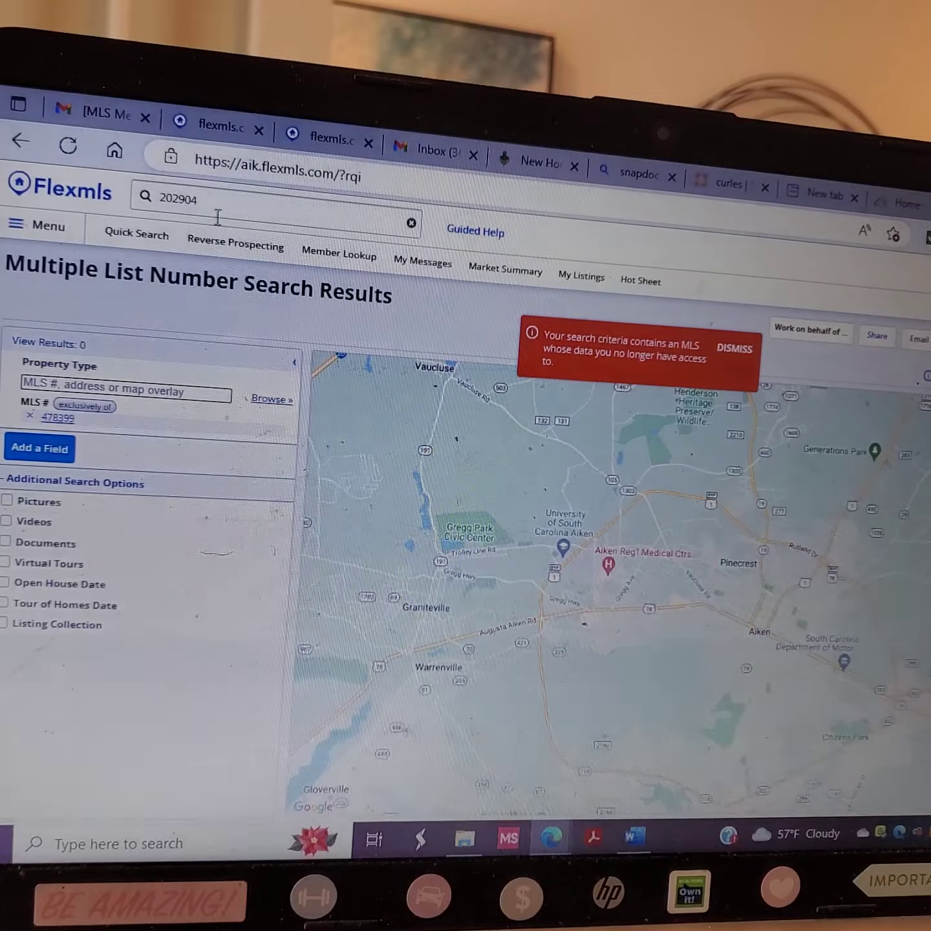
pyautogui.doubleClick(231, 200)
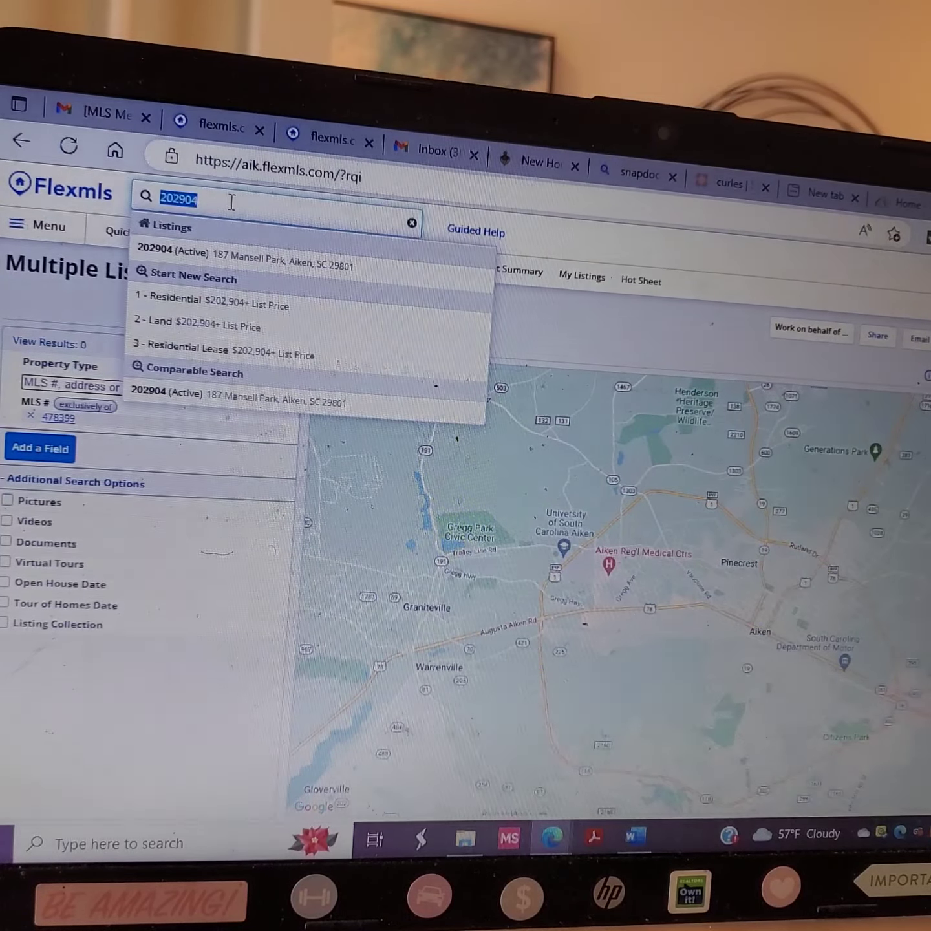
pyautogui.click(233, 251)
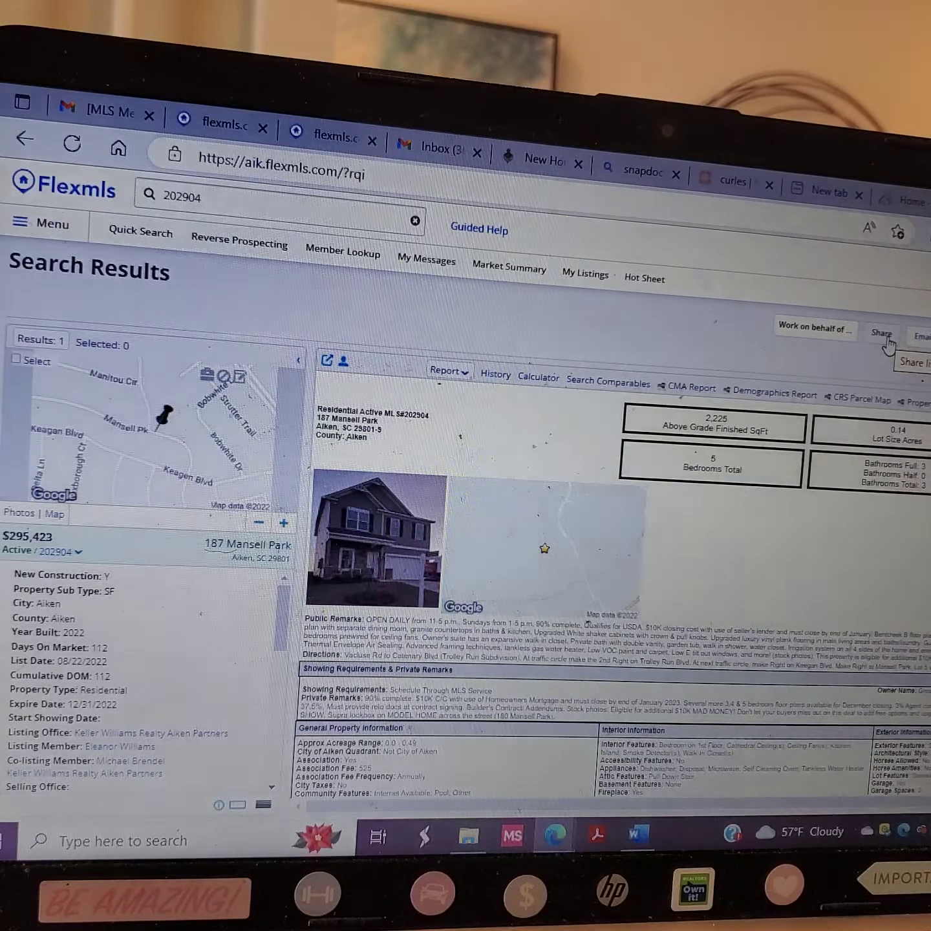
pyautogui.click(884, 336)
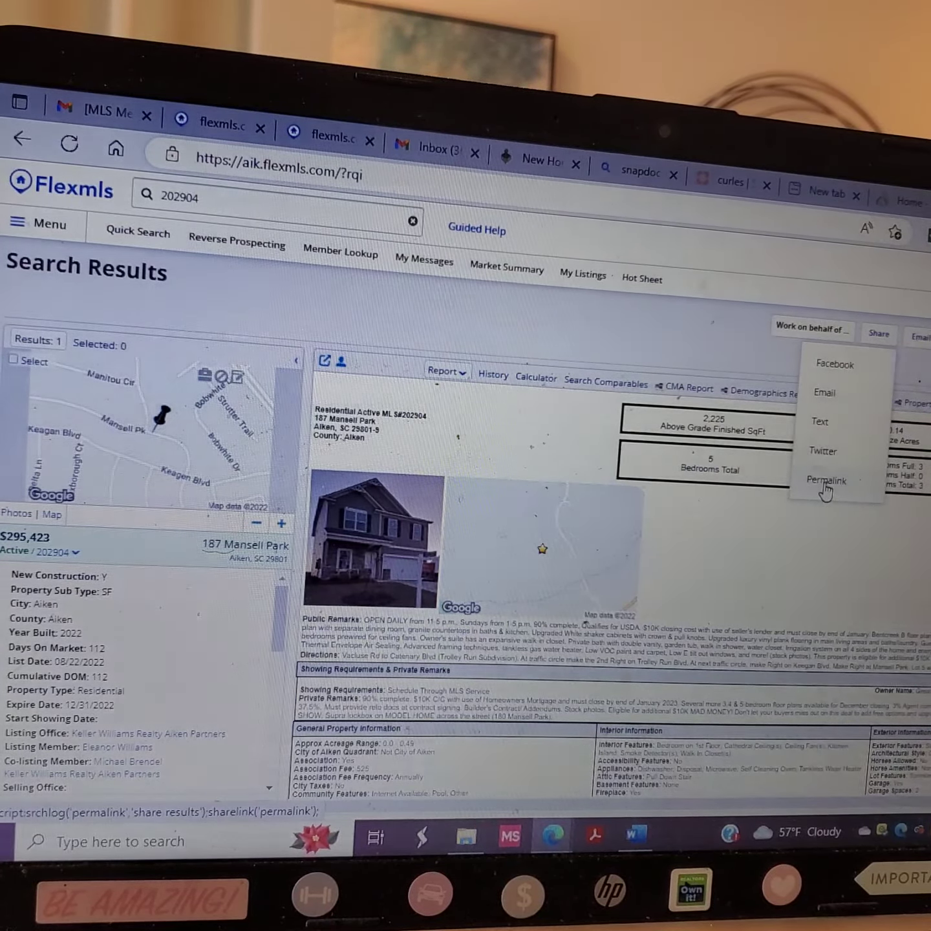
pyautogui.click(826, 482)
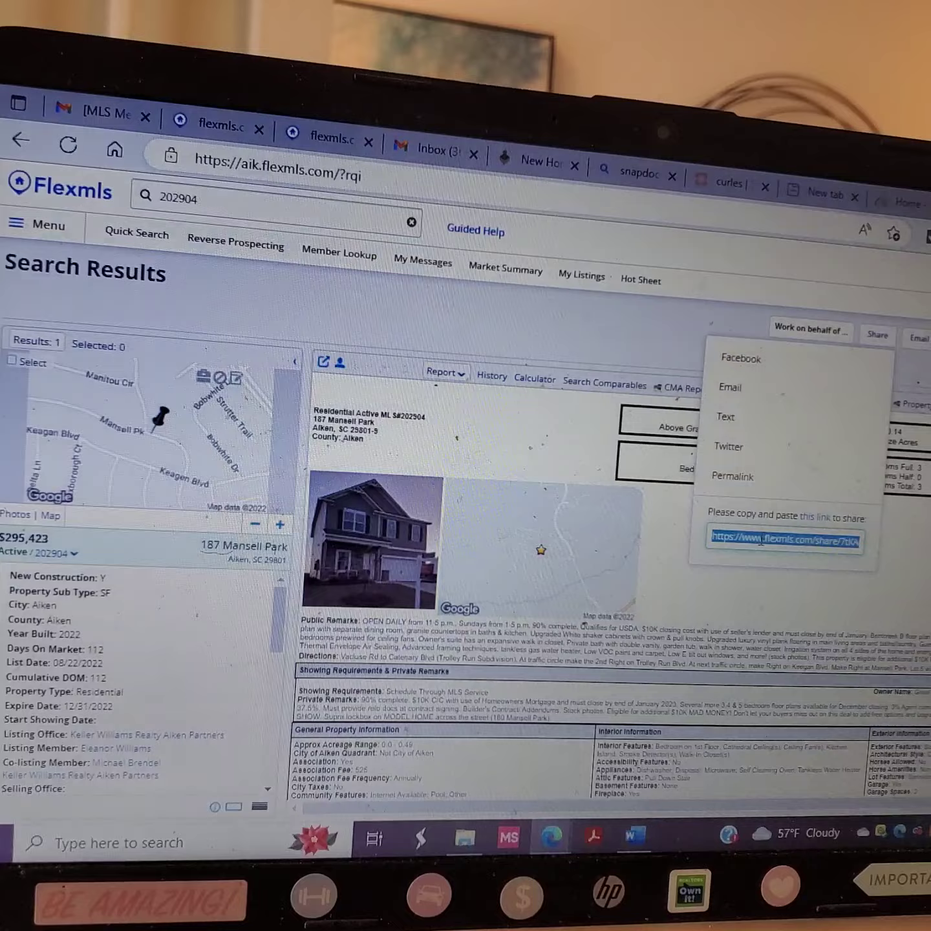
pyautogui.rightClick(760, 539)
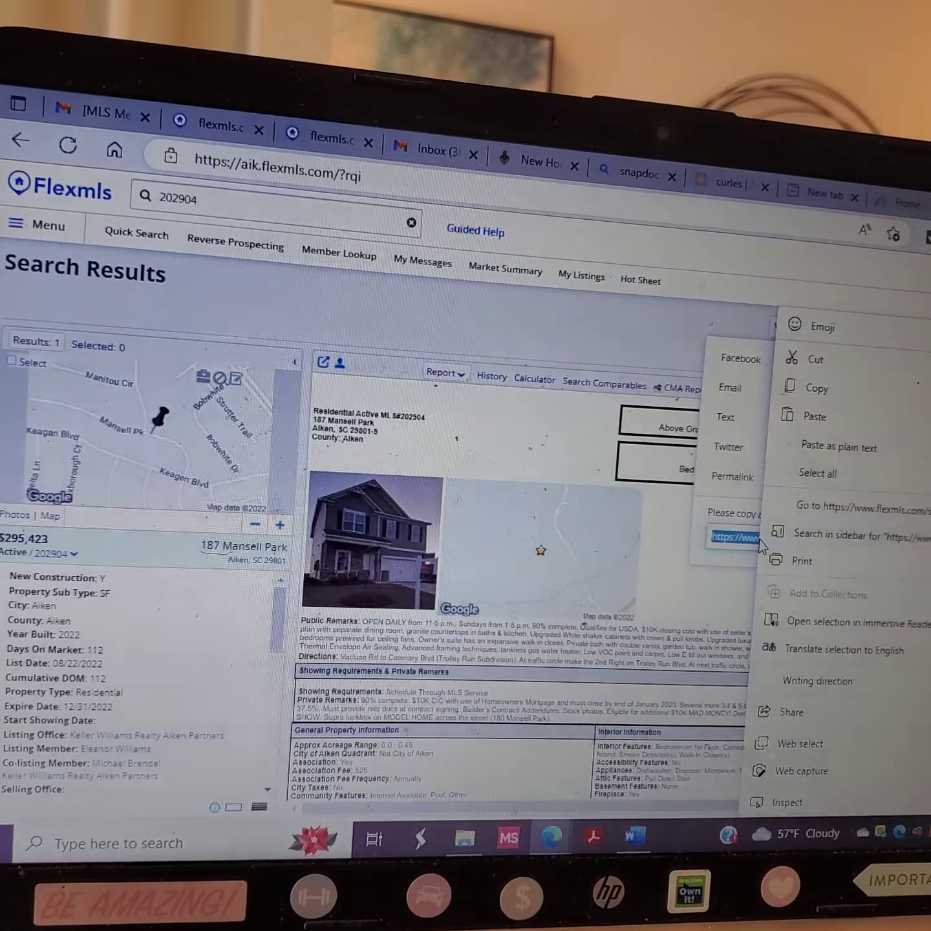
pyautogui.click(818, 388)
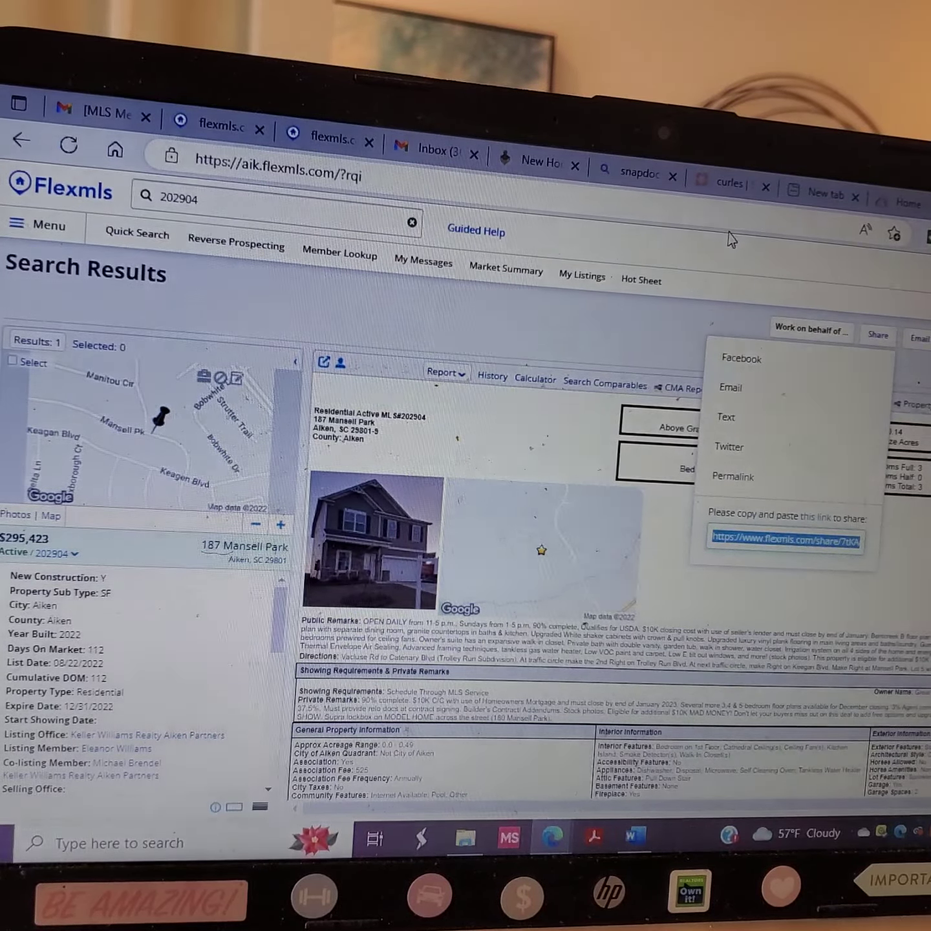
pyautogui.click(46, 225)
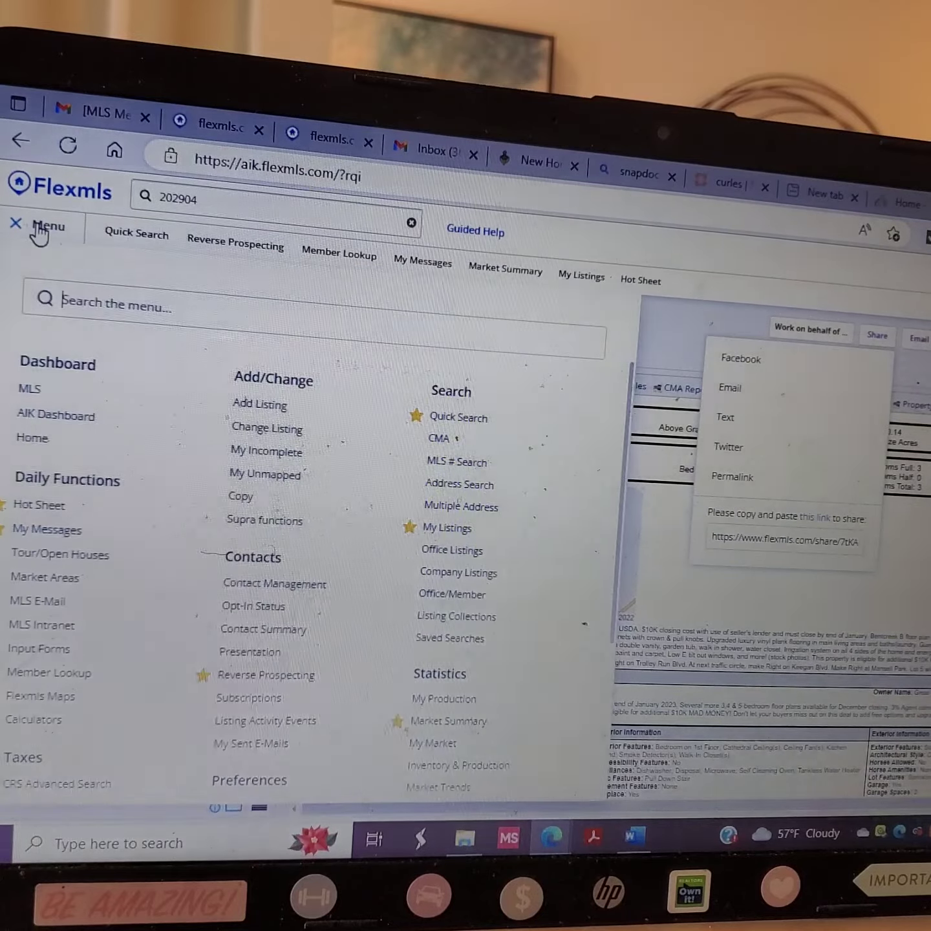
pyautogui.click(40, 602)
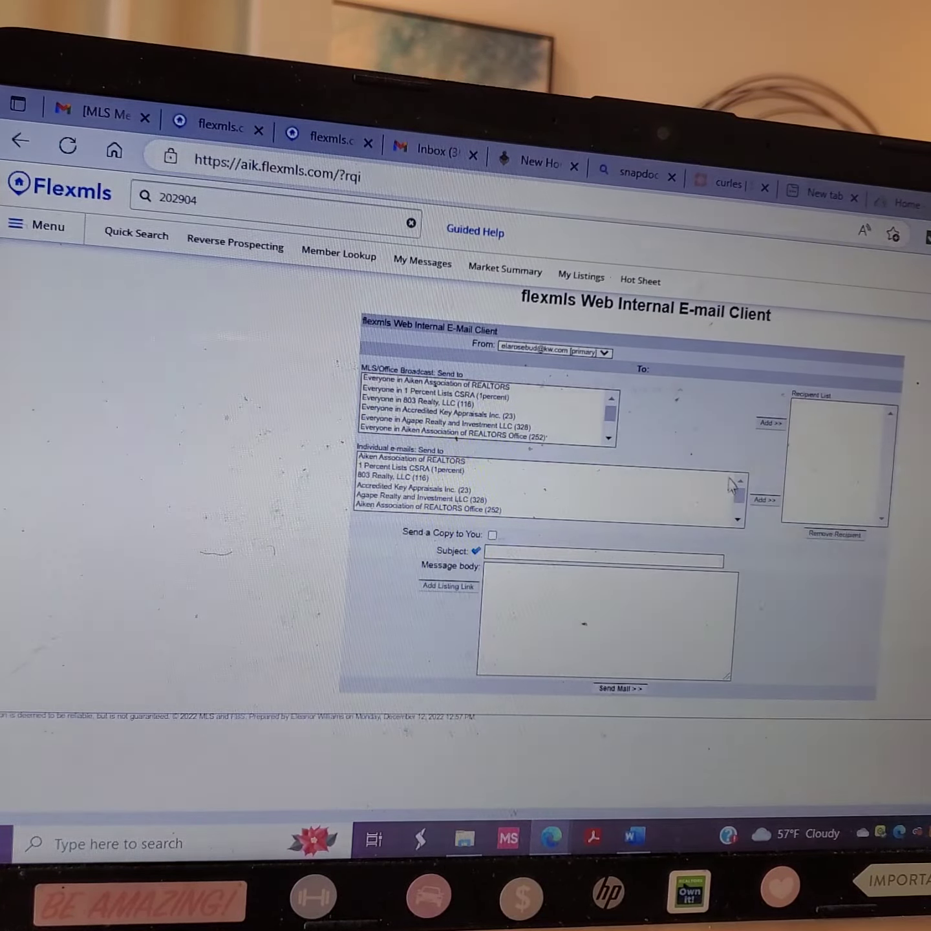
pyautogui.moveTo(738, 481)
pyautogui.mouseDown()
pyautogui.moveTo(737, 511)
pyautogui.moveTo(744, 482)
pyautogui.mouseUp()
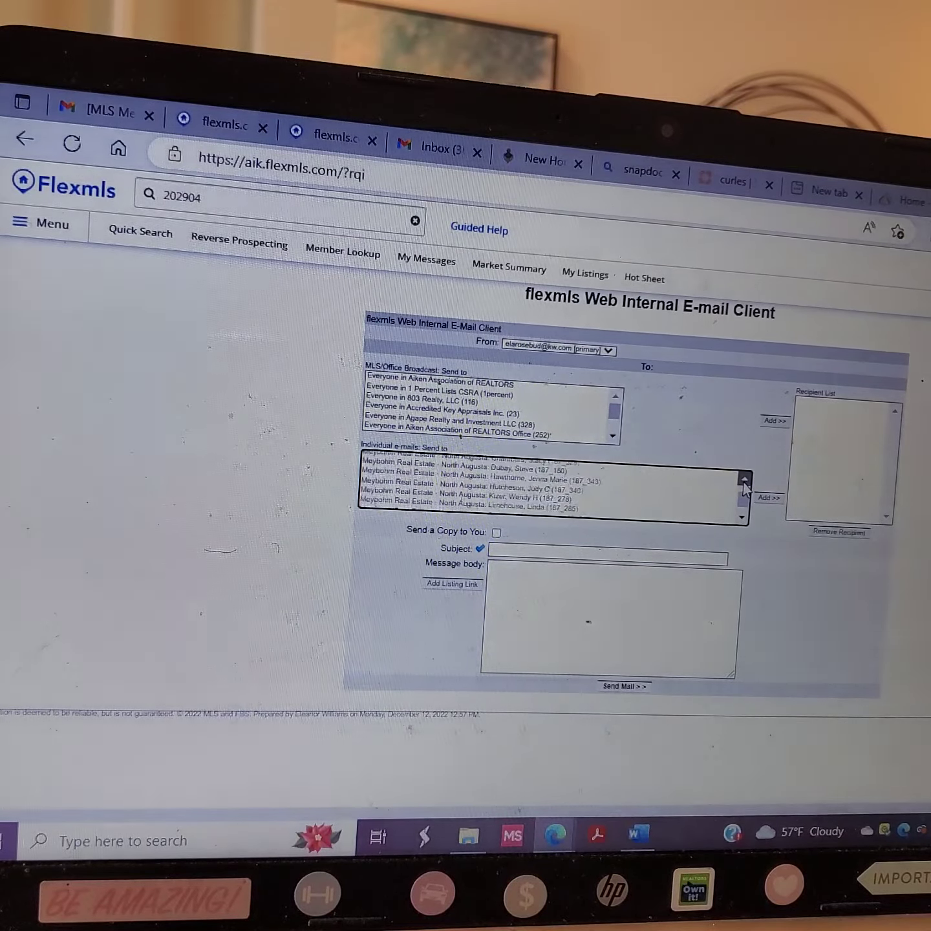
pyautogui.click(745, 478)
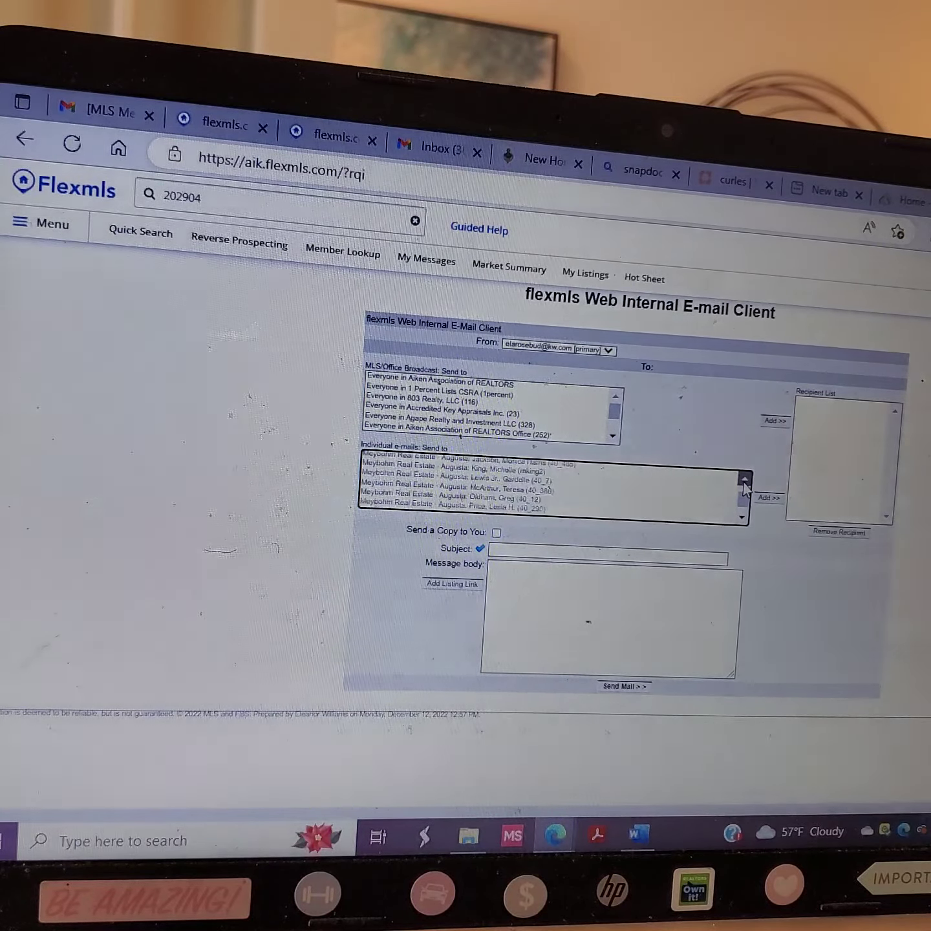
pyautogui.click(744, 480)
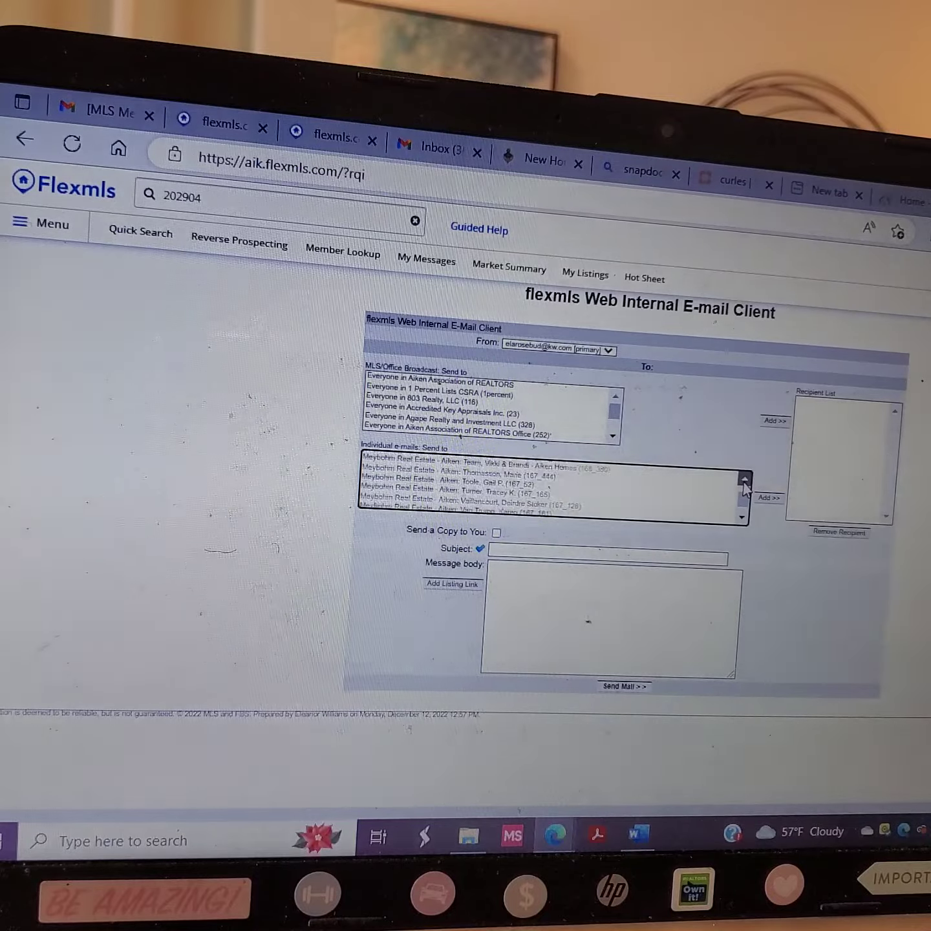
pyautogui.click(745, 481)
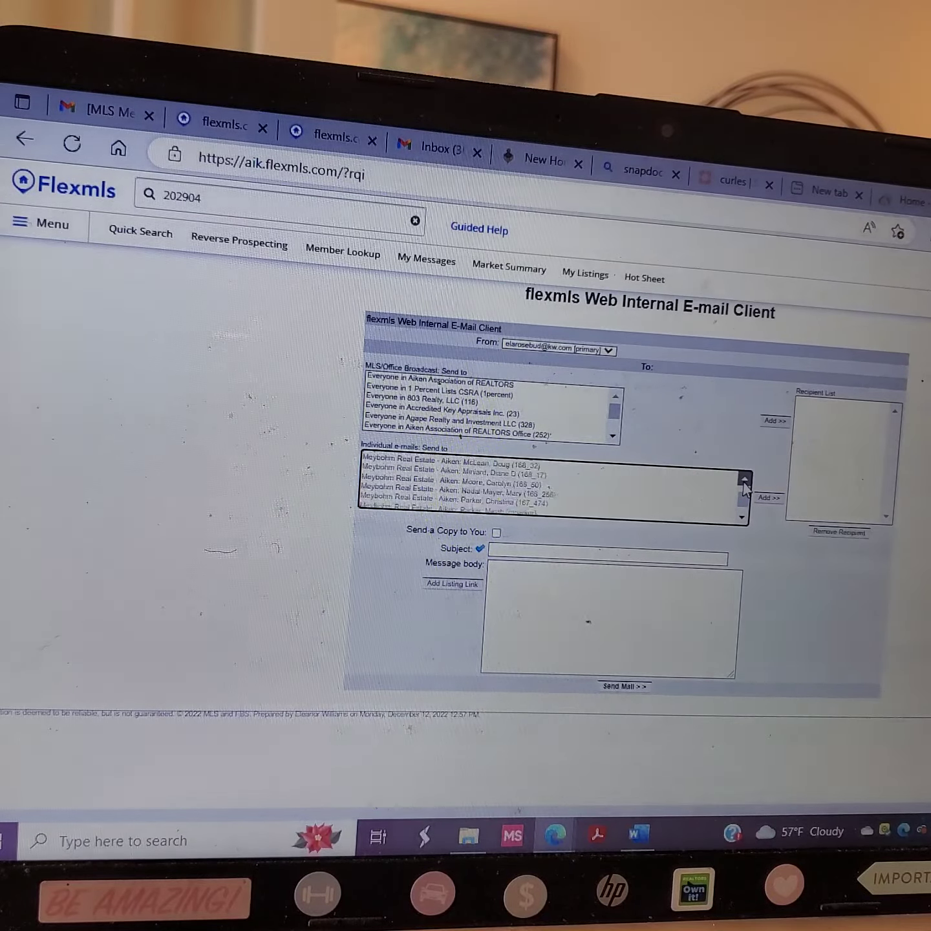
pyautogui.click(745, 480)
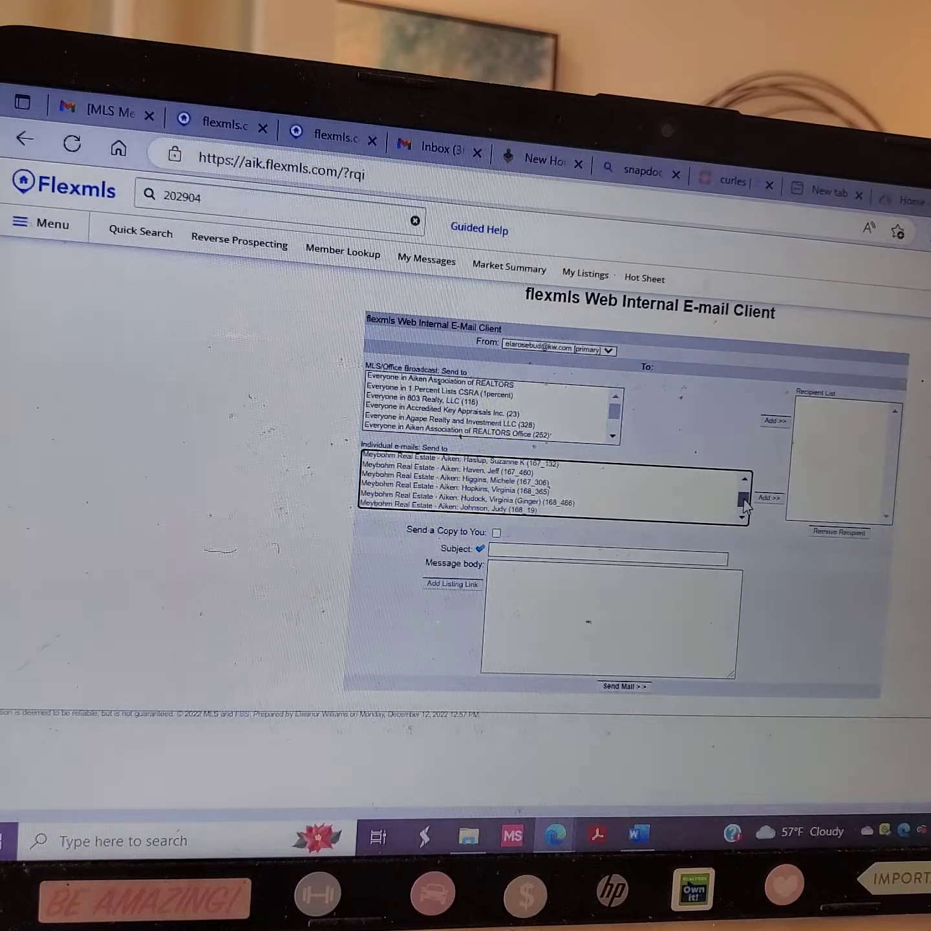
pyautogui.moveTo(746, 502); pyautogui.dragTo(746, 499)
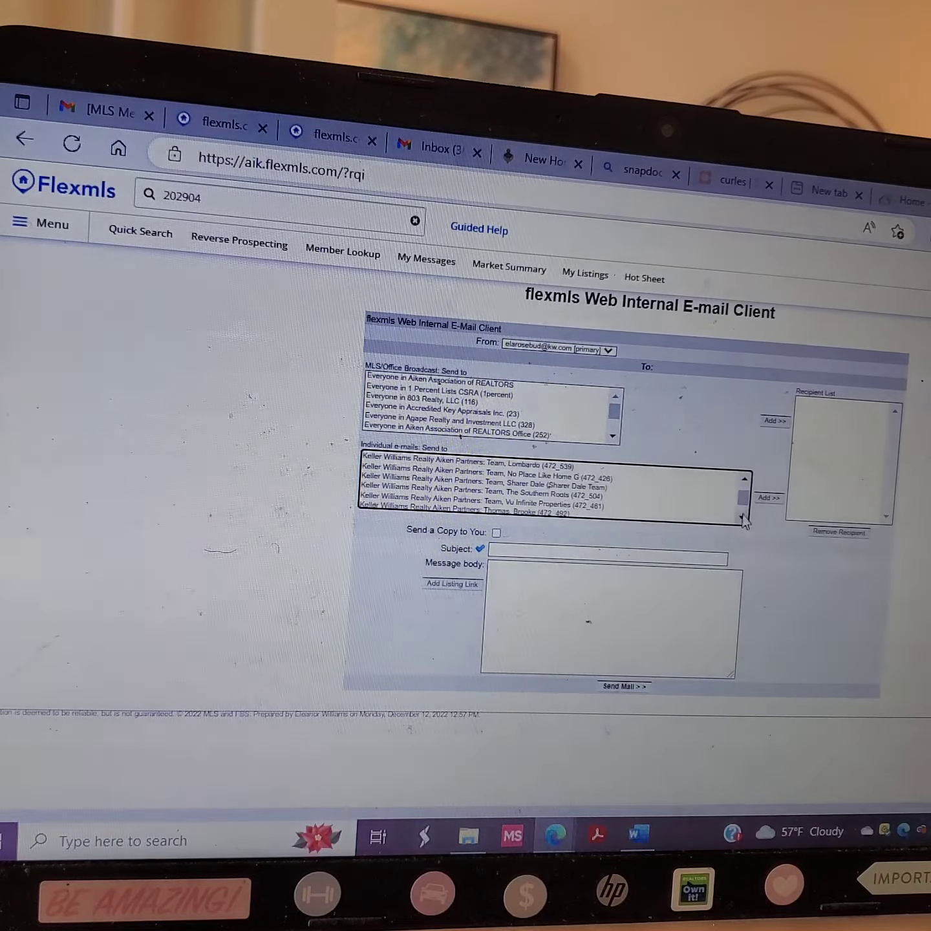
pyautogui.click(742, 517)
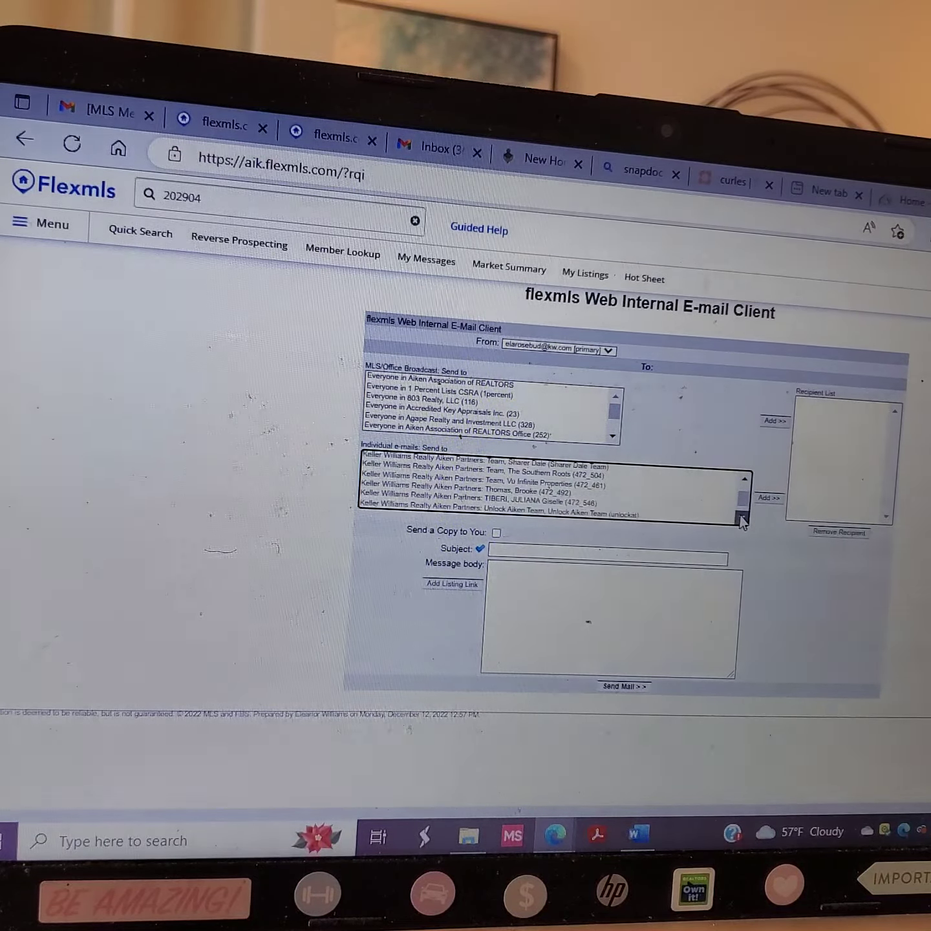
pyautogui.click(742, 518)
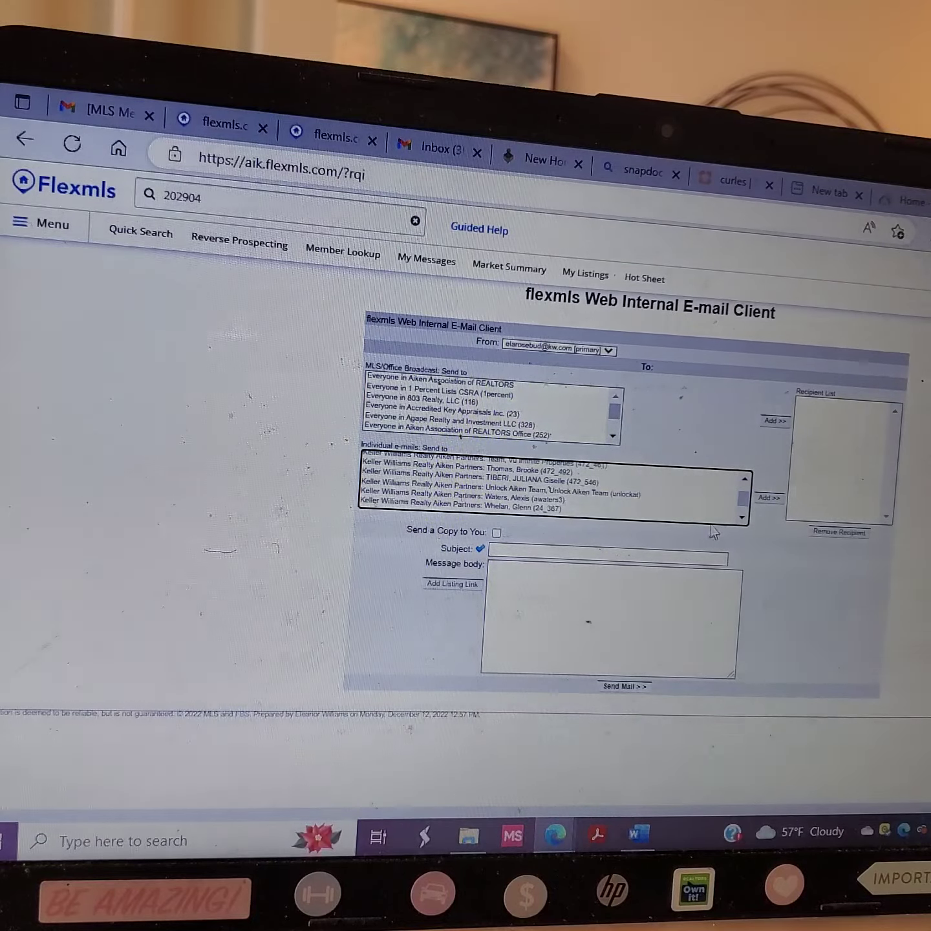
pyautogui.click(742, 518)
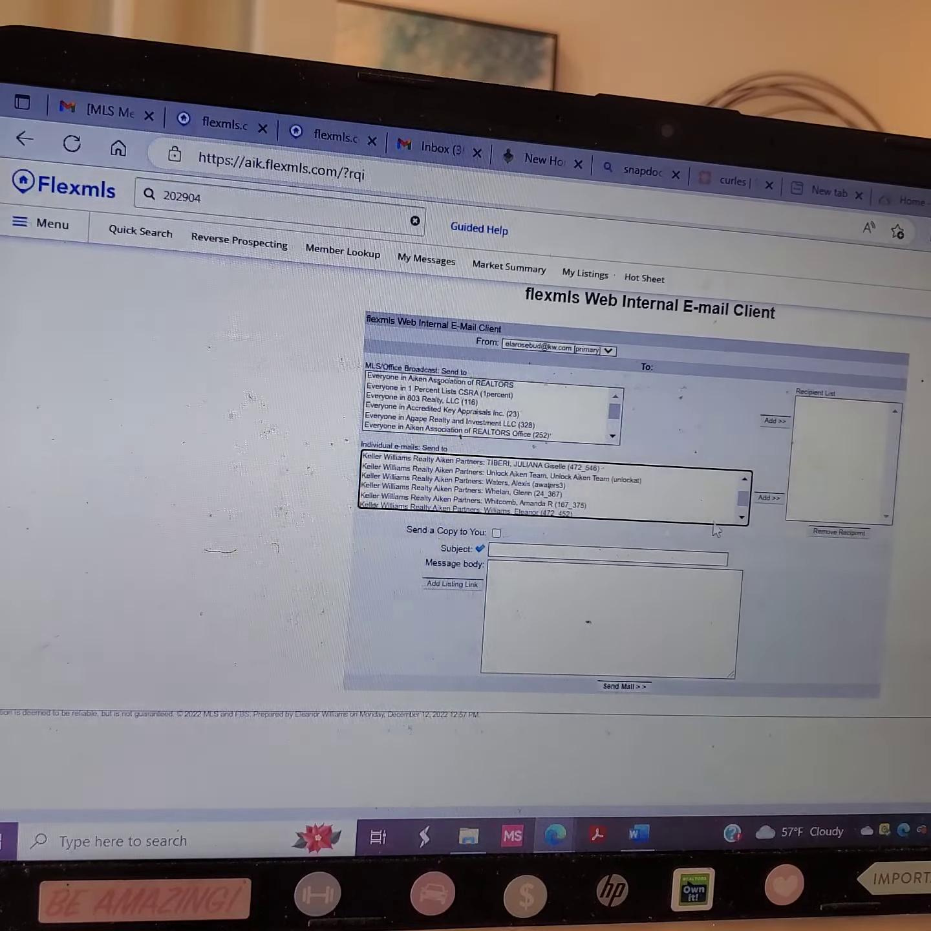
pyautogui.click(742, 518)
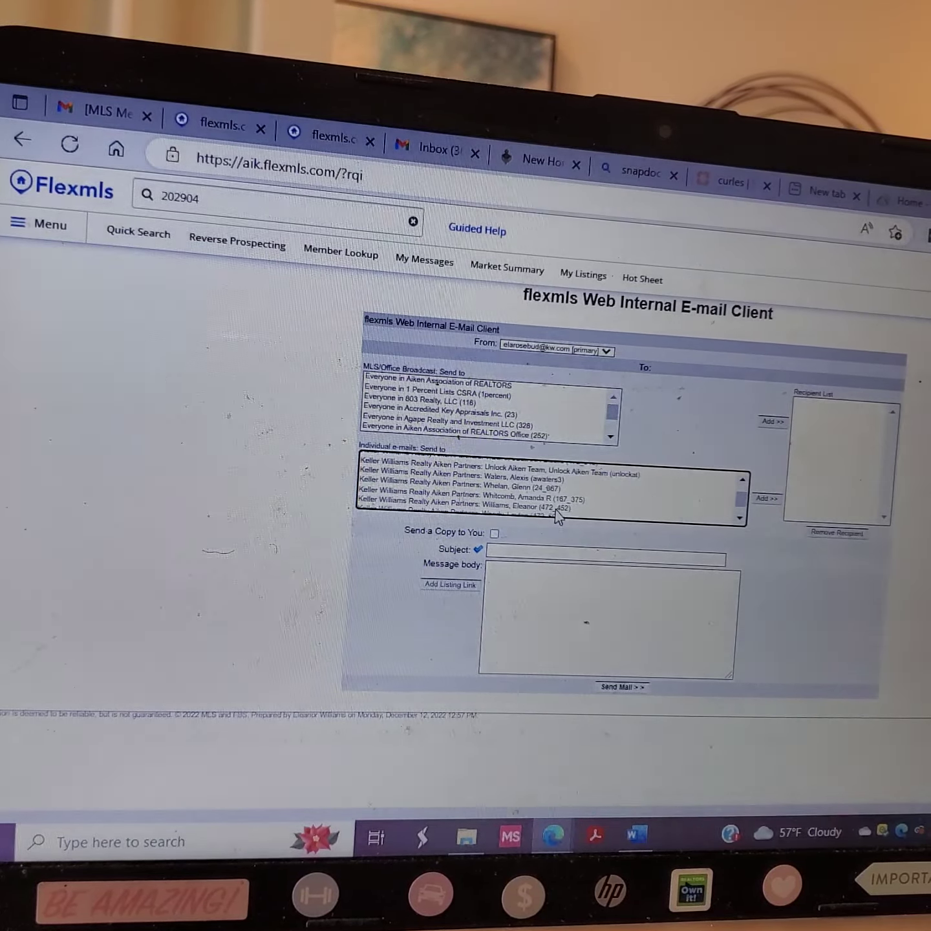
pyautogui.click(568, 506)
pyautogui.click(765, 498)
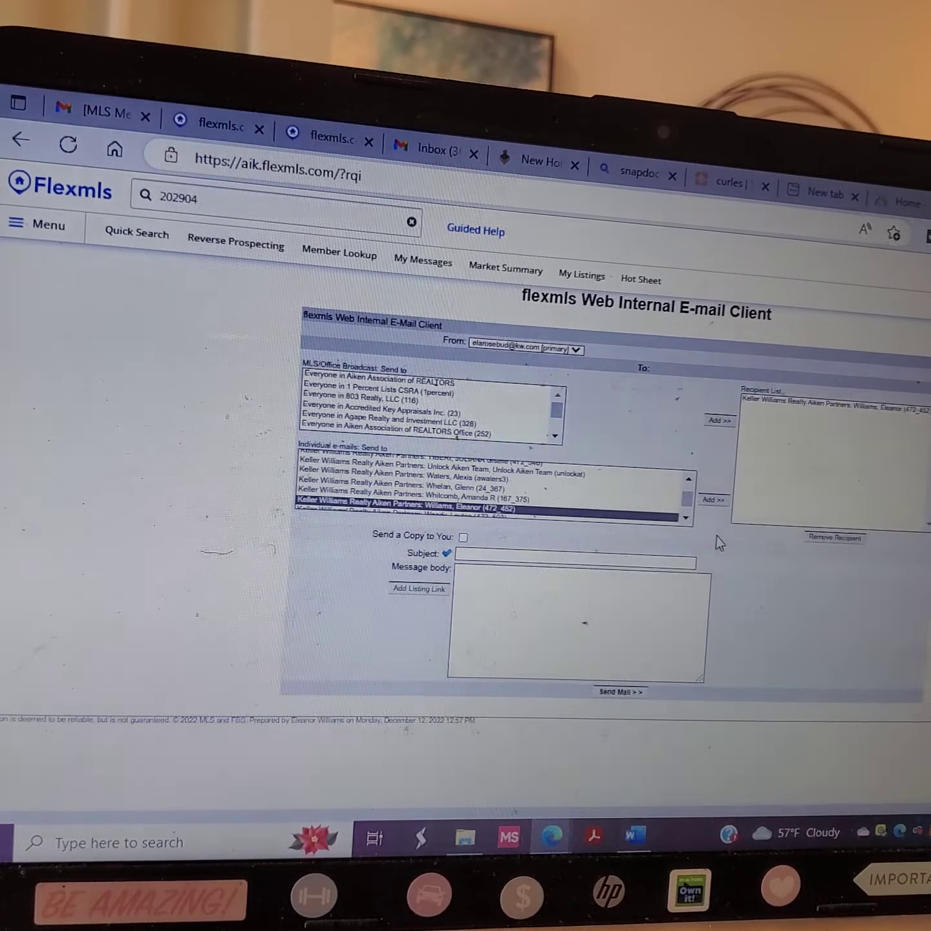
# Step: Enter the subject 'testttt' and a line of test text in the message body
pyautogui.click(646, 556)
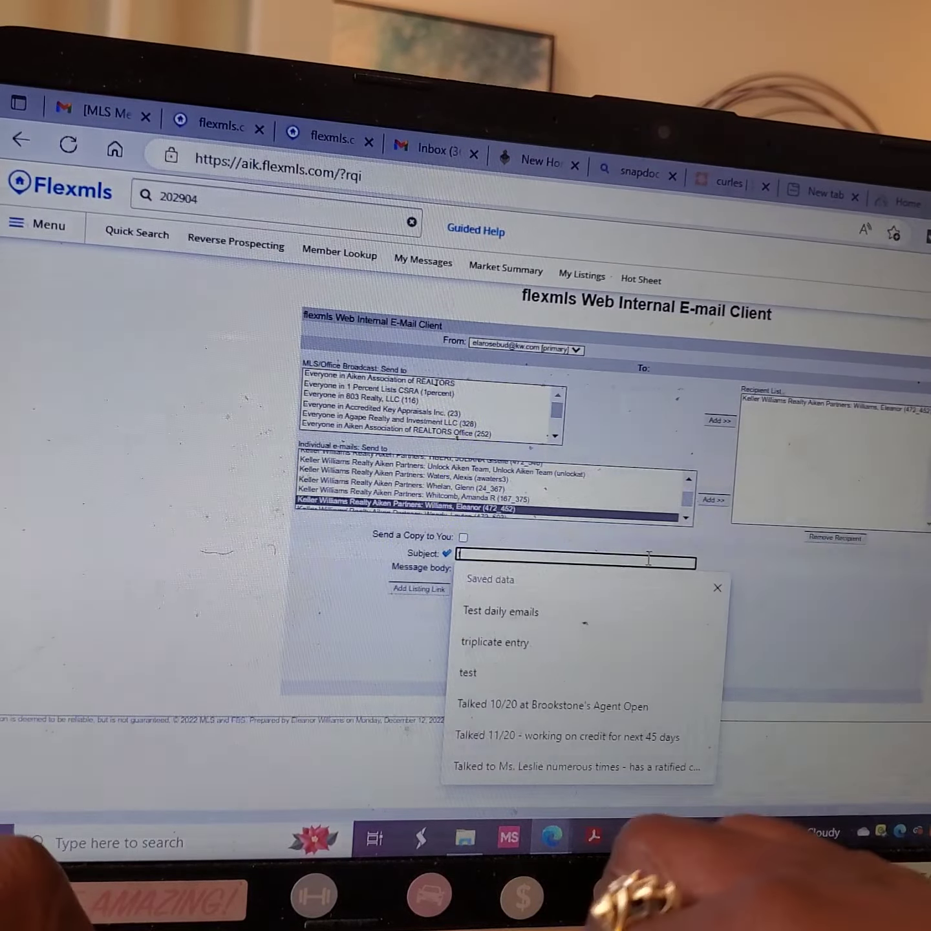
pyautogui.write('testttt')
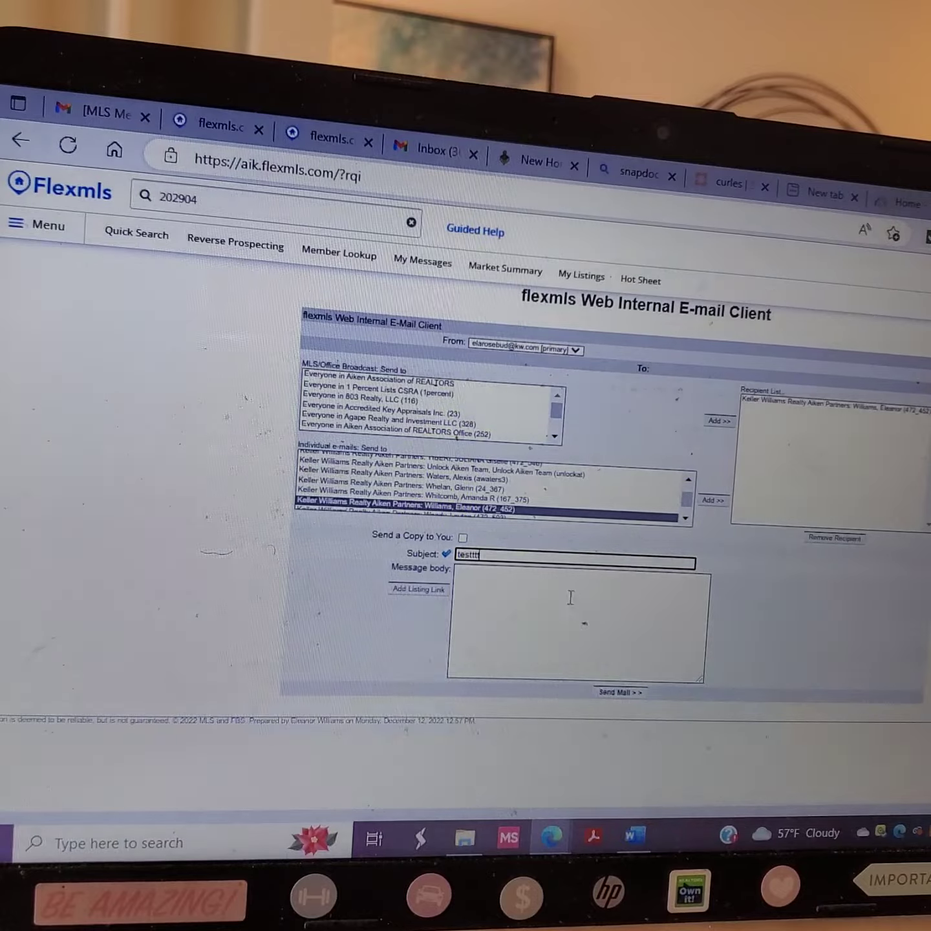
pyautogui.click(567, 591)
pyautogui.write('f')
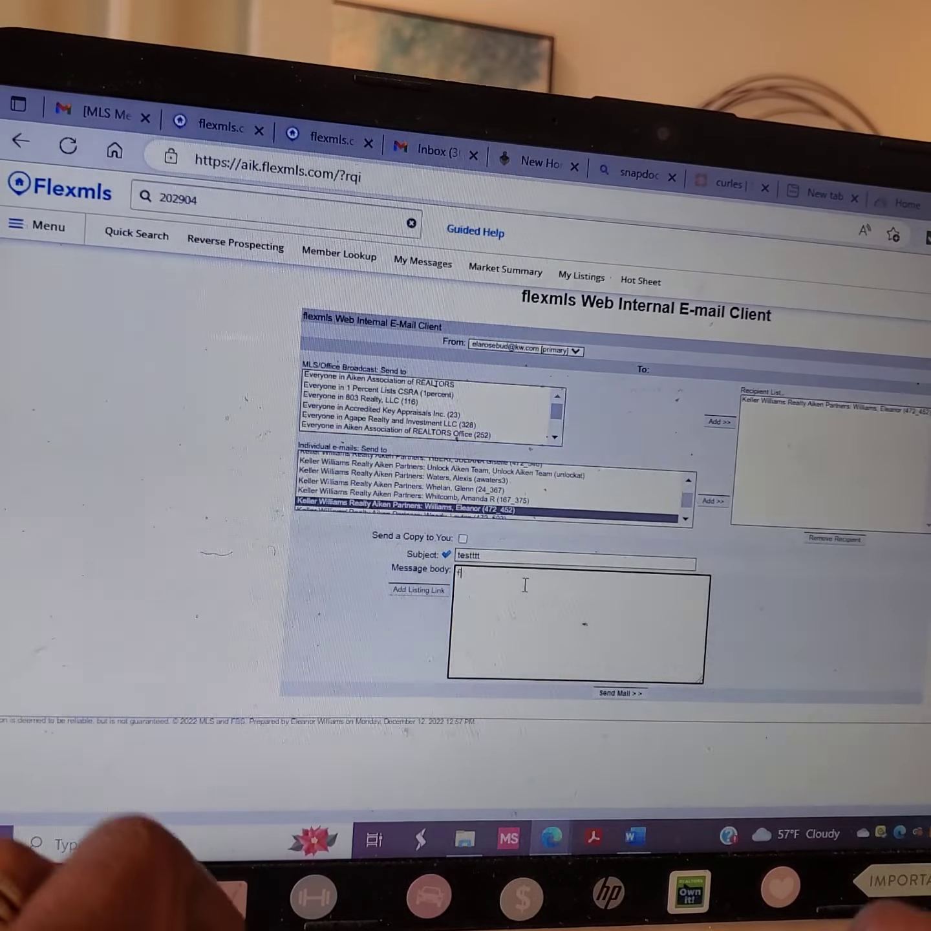
pyautogui.write('jfjfjfjfjfjfj')
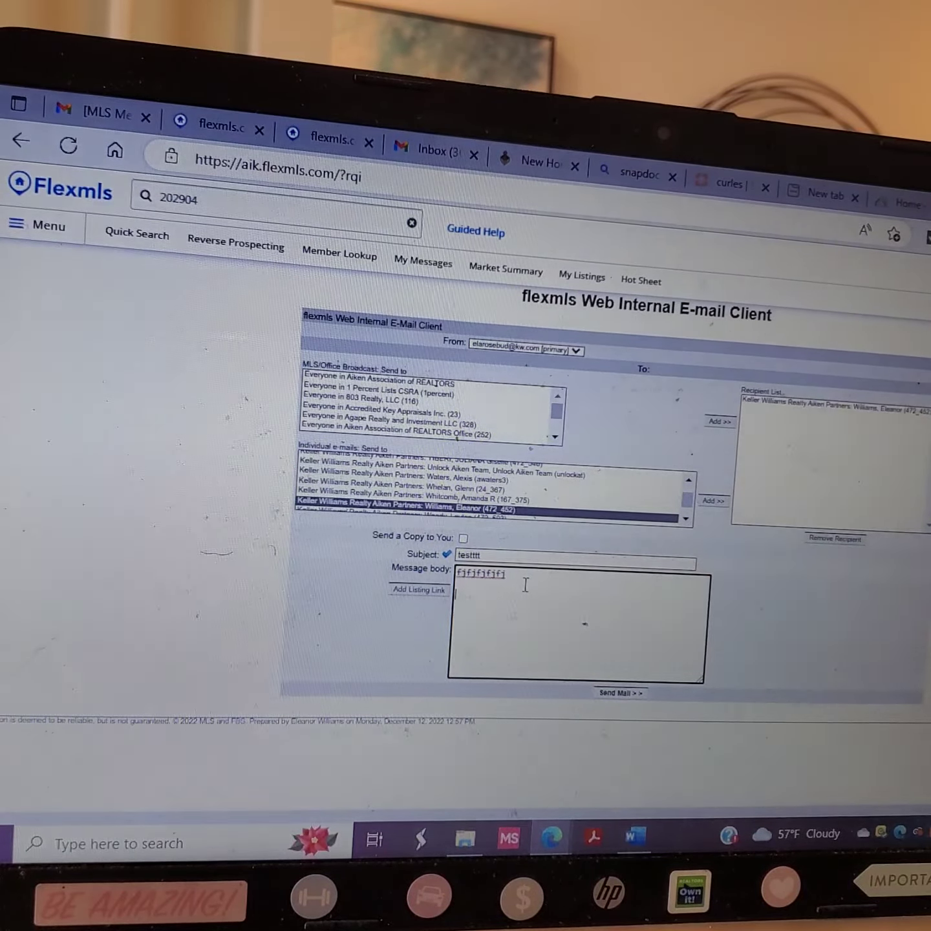
pyautogui.rightClick(426, 598)
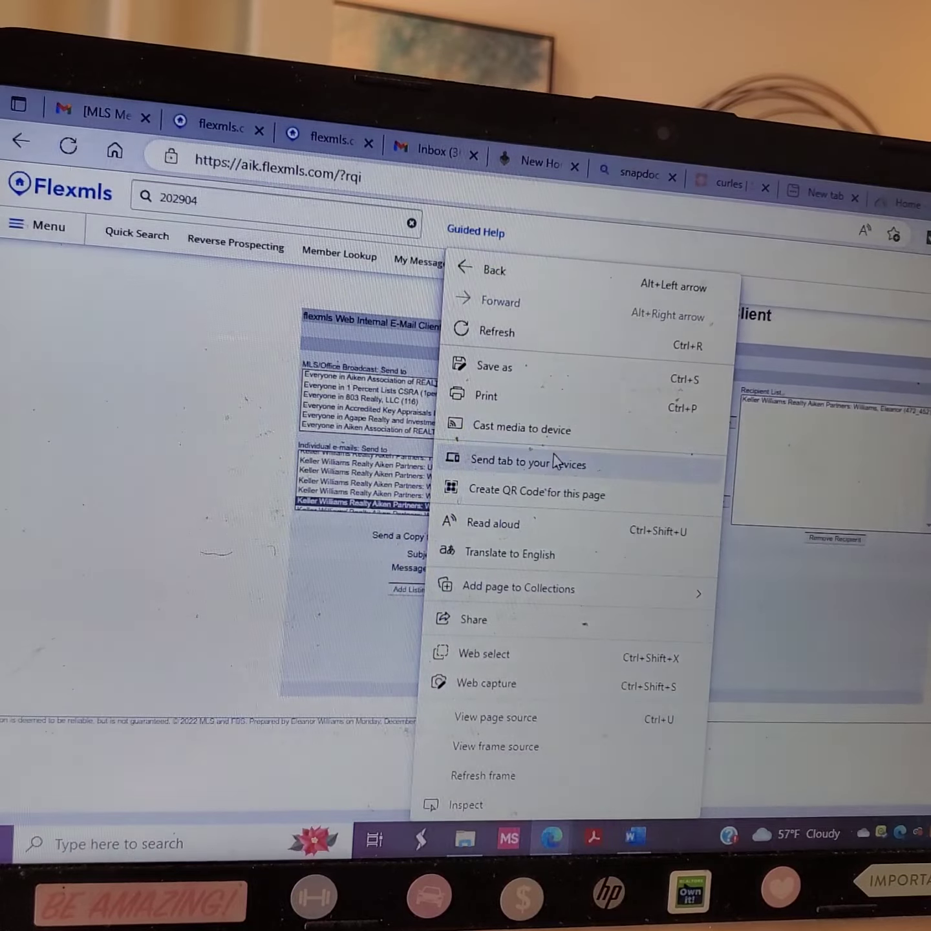
# Step: Insert a listing link for MLS 202904 into the message body
pyautogui.click(405, 593)
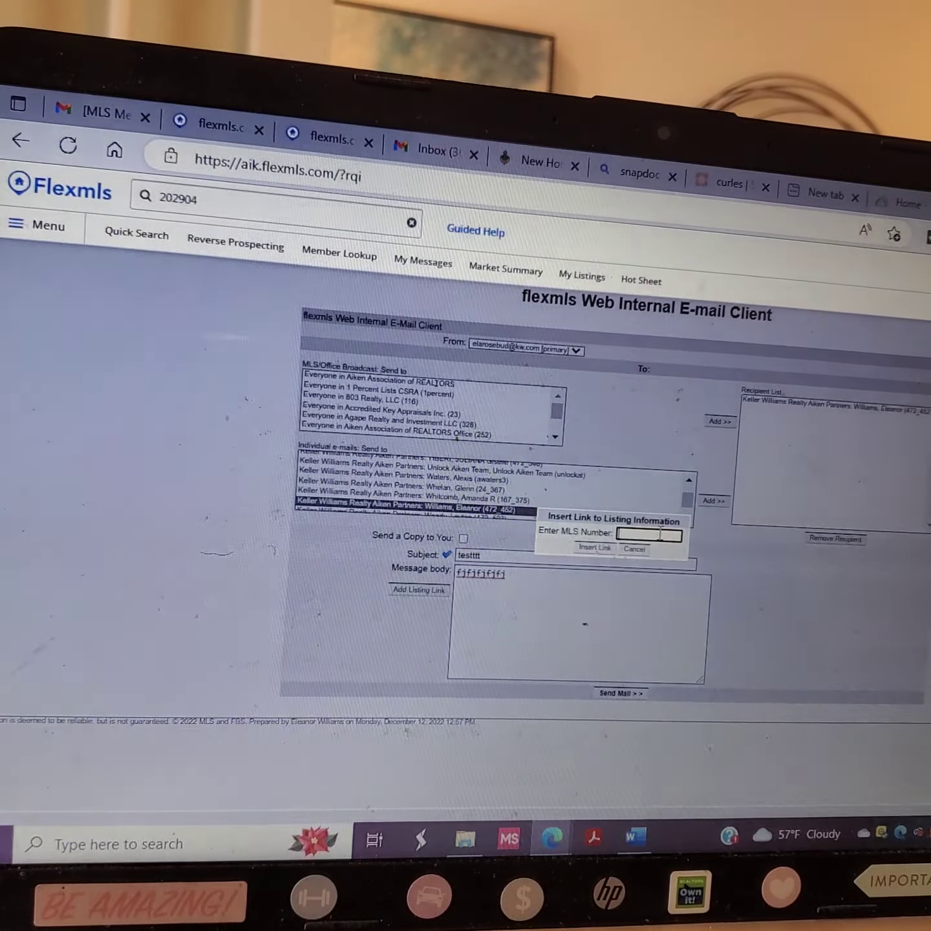
pyautogui.write('202904')
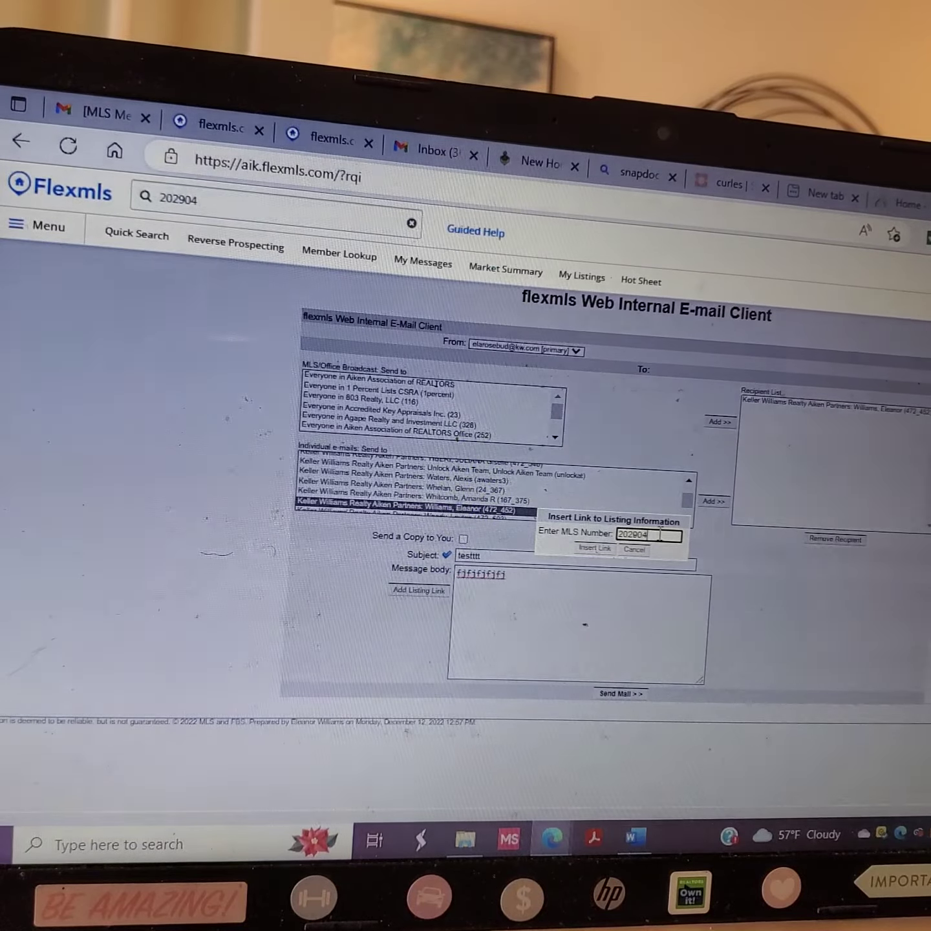
pyautogui.rightClick(590, 552)
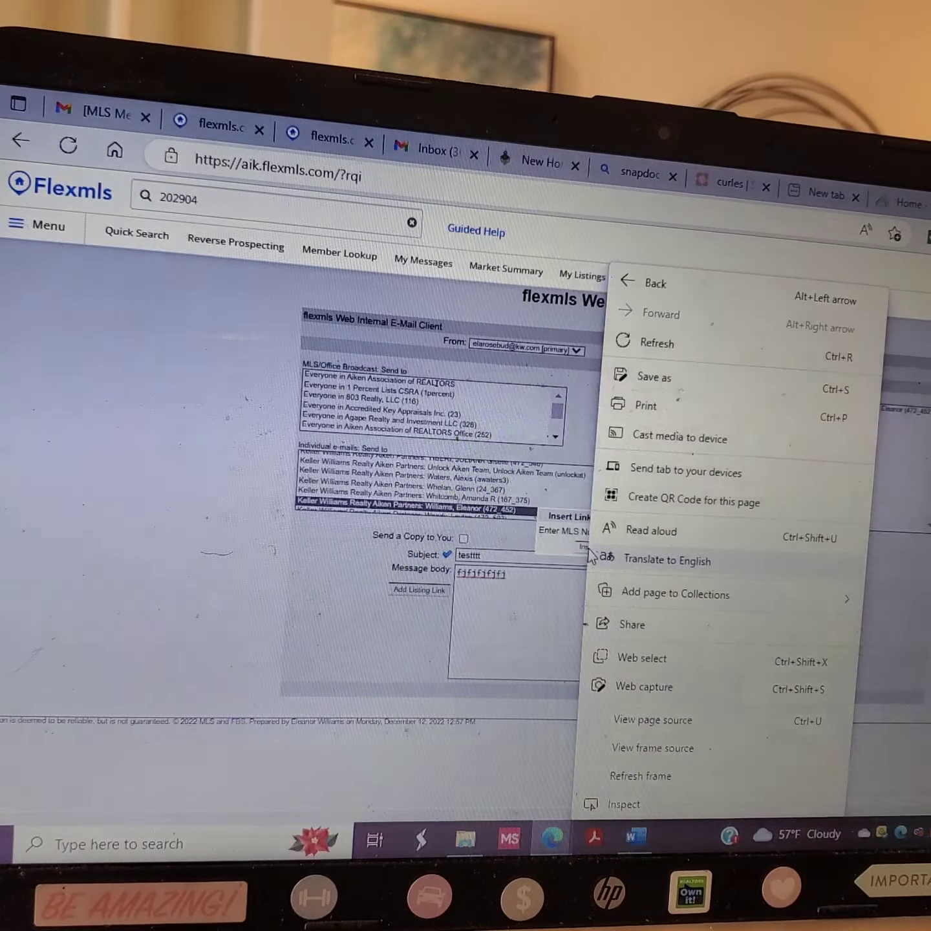
pyautogui.click(585, 547)
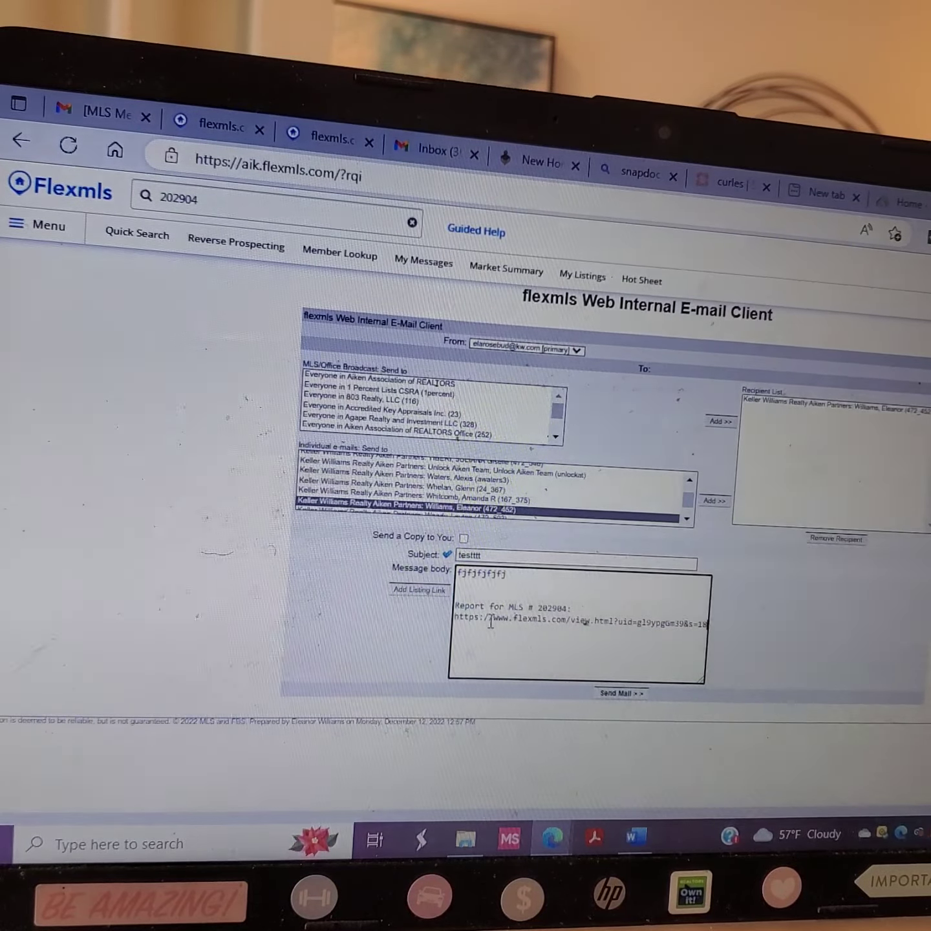
# Step: Replace the inserted URL with the copied share permalink and send the email
pyautogui.moveTo(494, 618); pyautogui.dragTo(717, 639)
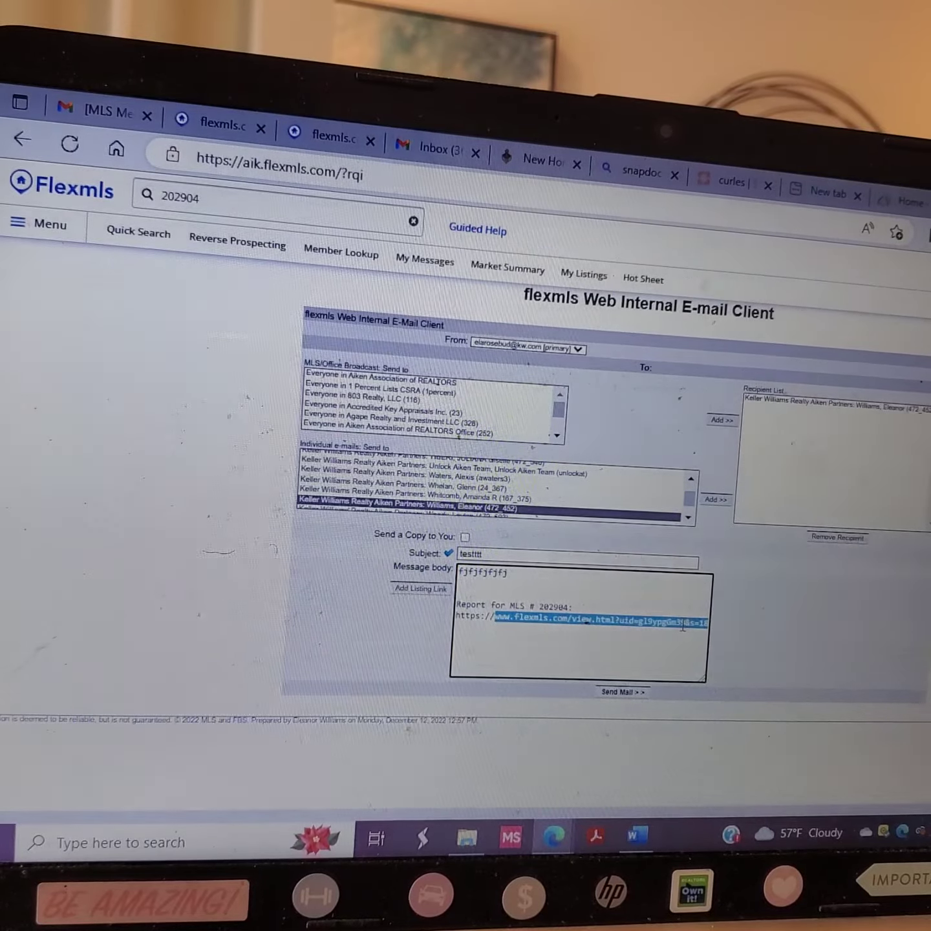
pyautogui.rightClick(698, 623)
pyautogui.click(745, 381)
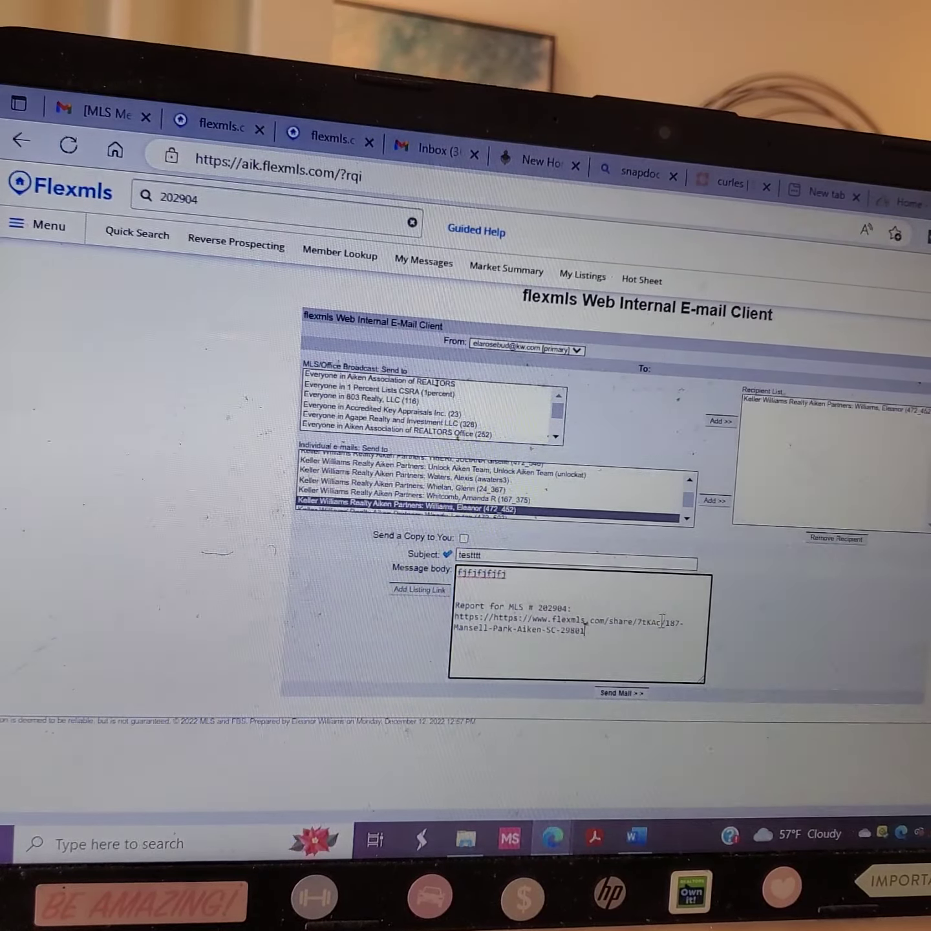
pyautogui.click(620, 692)
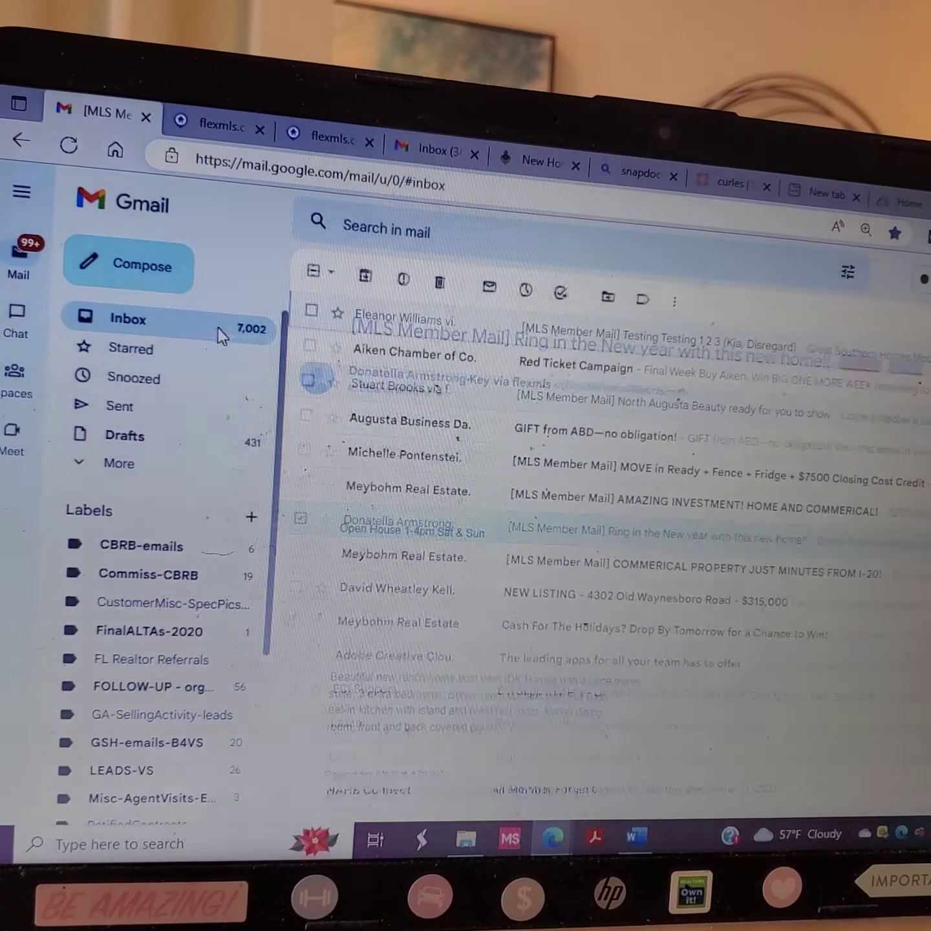
# Step: In the second Gmail inbox, open the [MLS Member Mail] testttt email and follow its share link
pyautogui.rightClick(420, 148)
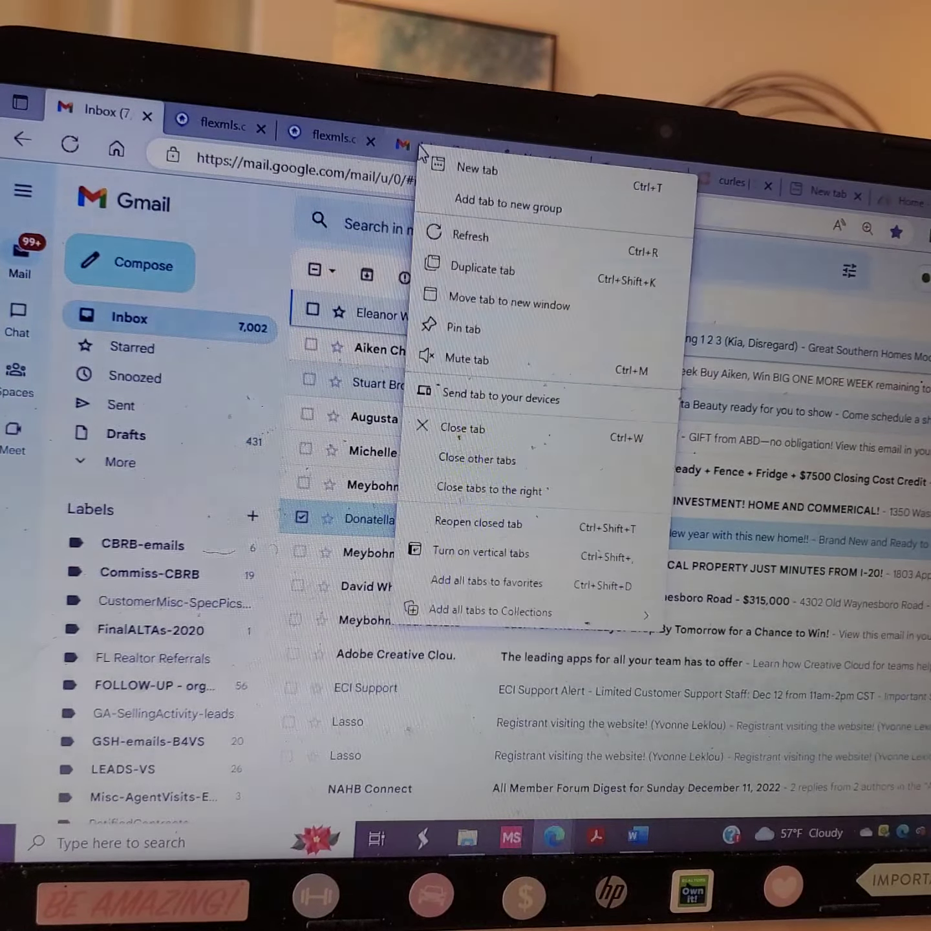
pyautogui.click(403, 145)
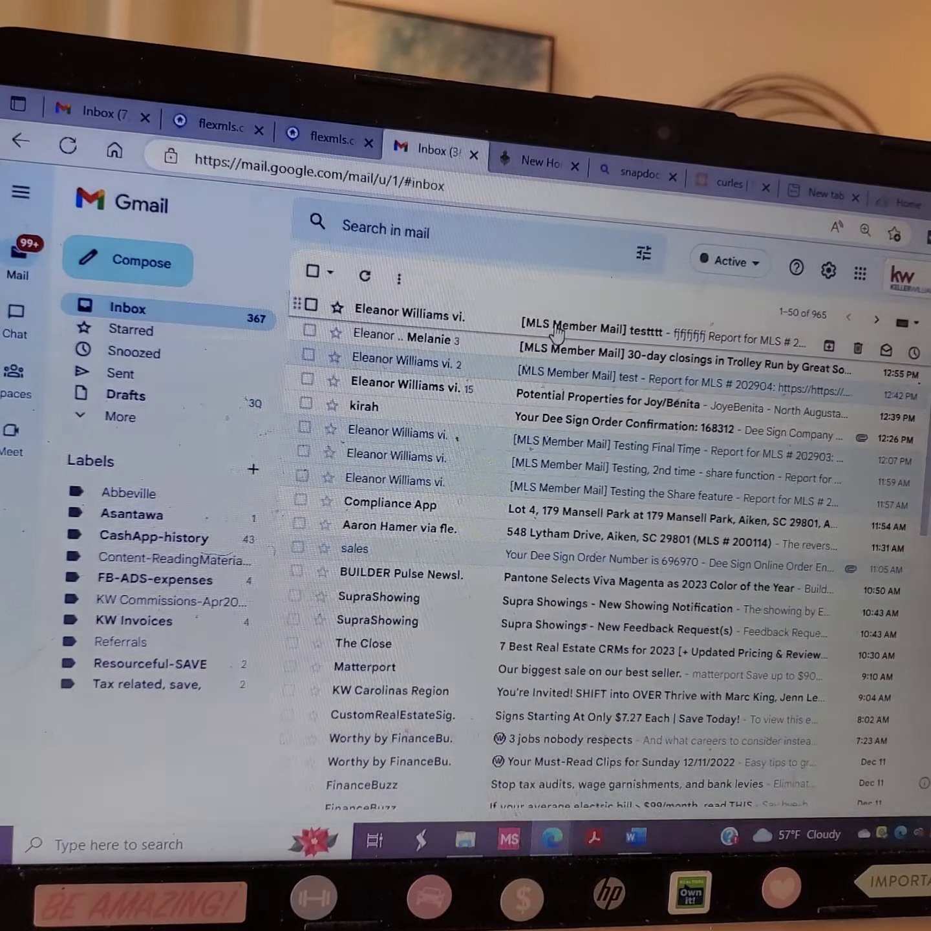
pyautogui.click(555, 329)
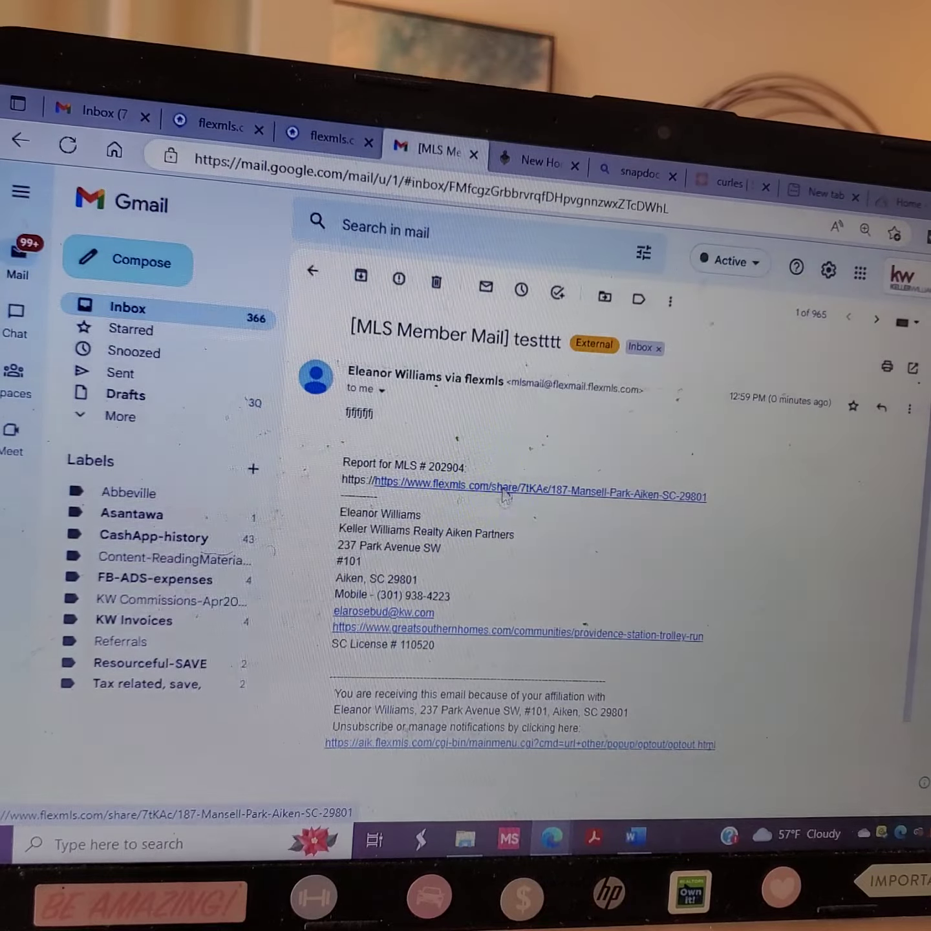
pyautogui.click(501, 495)
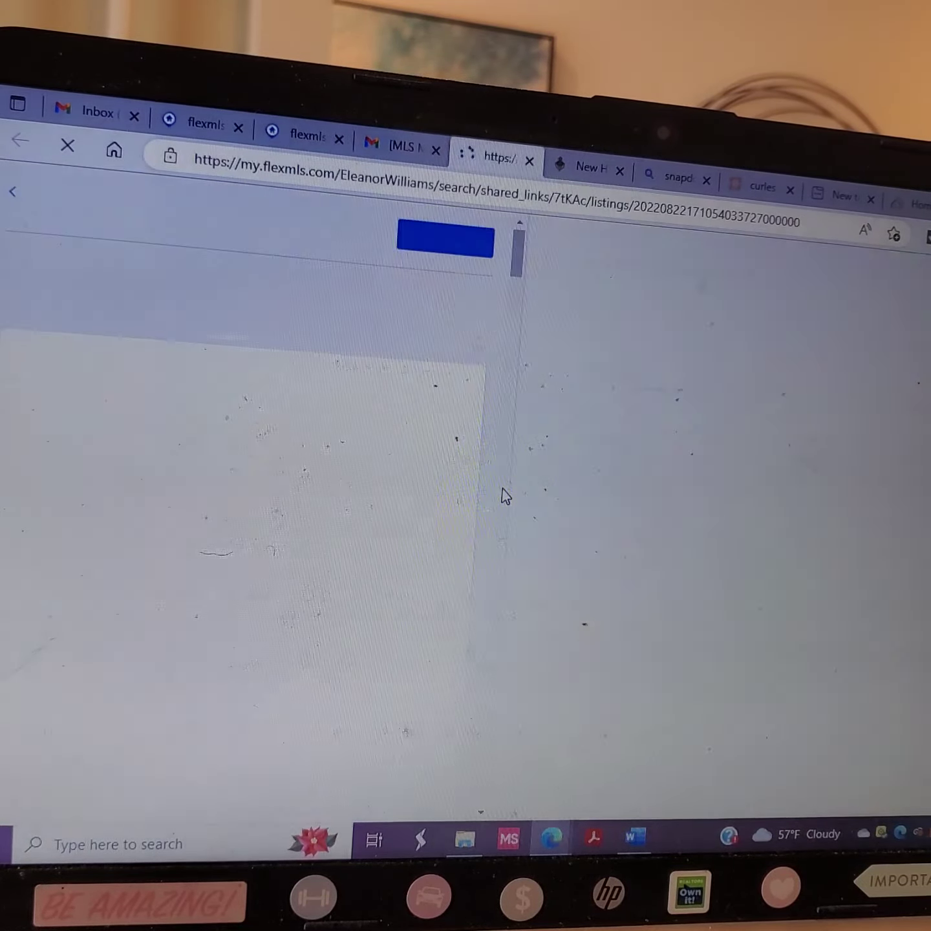